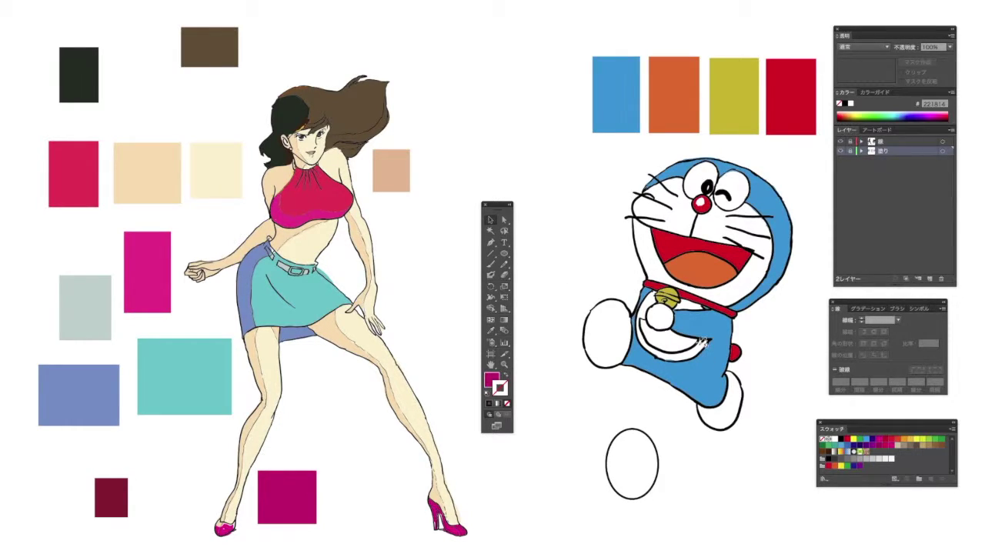
Step: Paste a copy of the black-outlined ellipse and place it beside the blue swatch as a larger, tilted oval
{"action": "key", "text": "ctrl+v"}
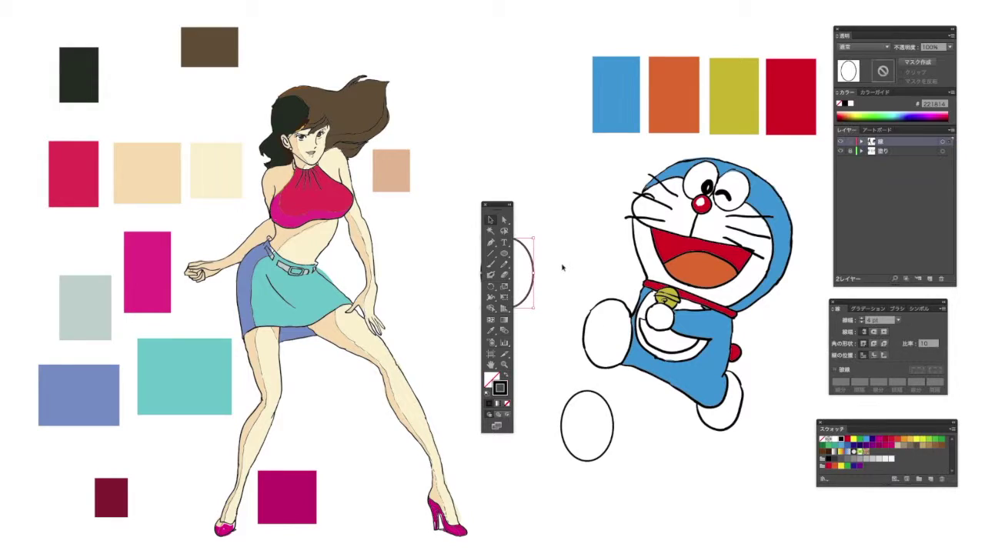
{"action": "left_click_drag", "start_coordinate": [537, 282], "coordinate": [594, 235]}
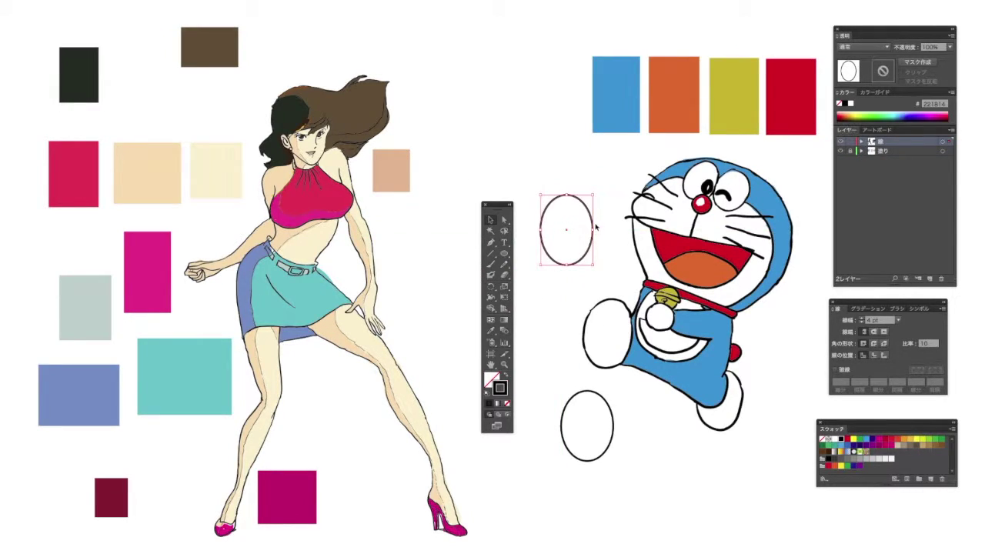
{"action": "left_click_drag", "start_coordinate": [593, 196], "coordinate": [658, 199]}
{"action": "left_click_drag", "start_coordinate": [544, 144], "coordinate": [573, 124]}
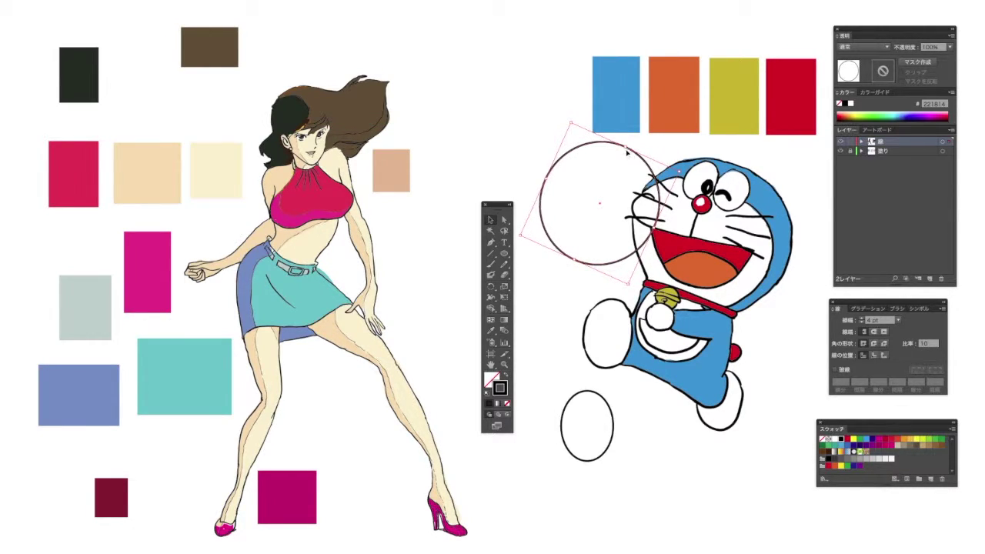
{"action": "left_click_drag", "start_coordinate": [623, 148], "coordinate": [621, 165]}
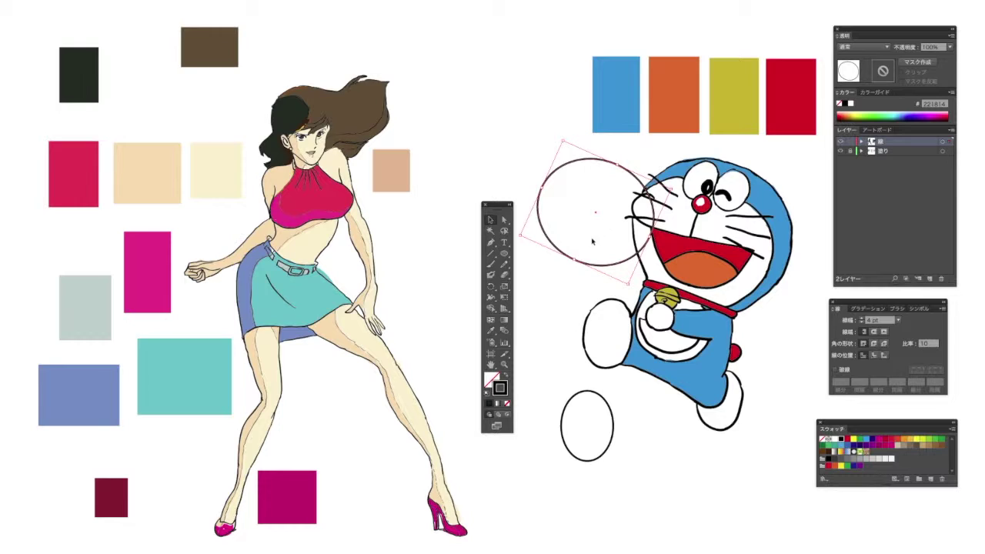
{"action": "left_click_drag", "start_coordinate": [597, 263], "coordinate": [490, 51]}
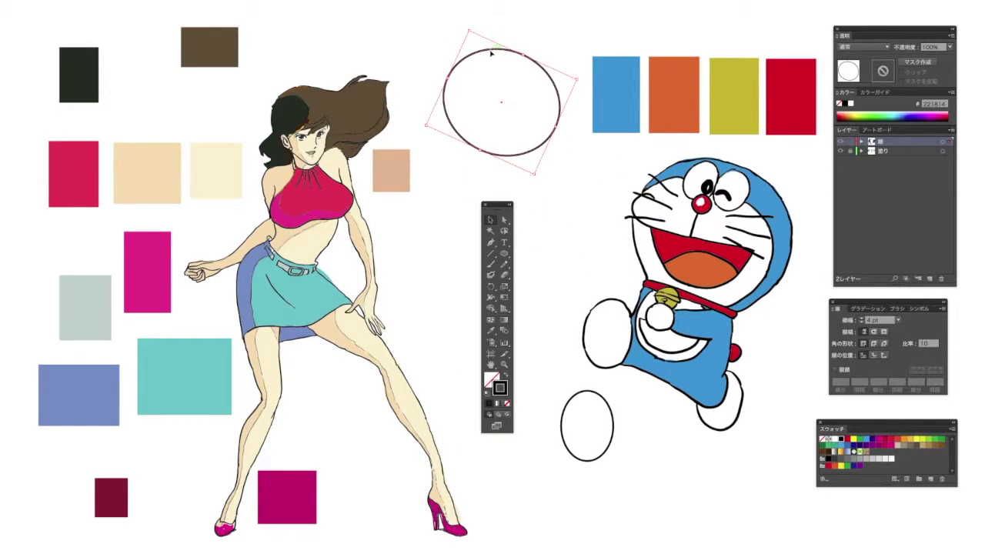
{"action": "left_click", "coordinate": [554, 39]}
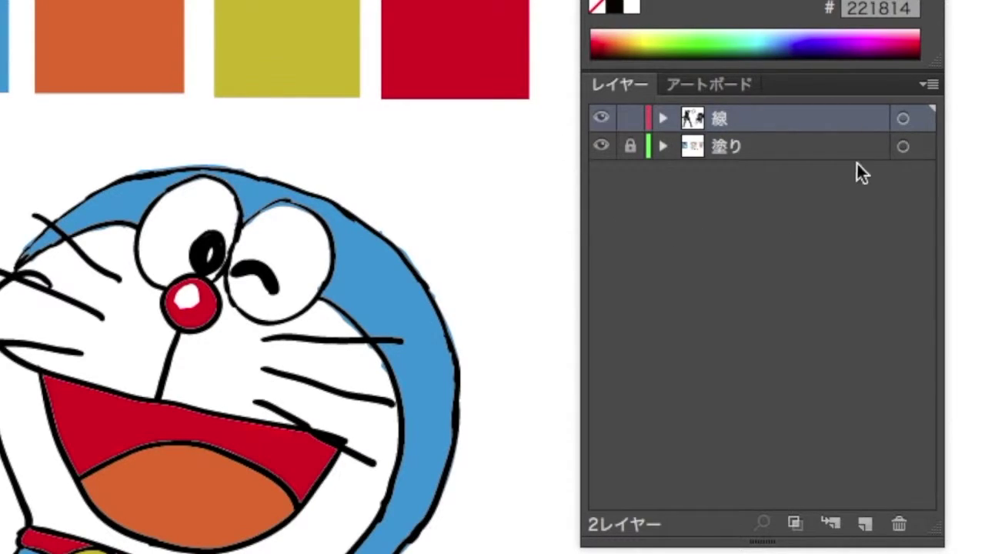
Step: Lock the 線 layer and toggle its visibility off and back on
{"action": "left_click", "coordinate": [629, 118]}
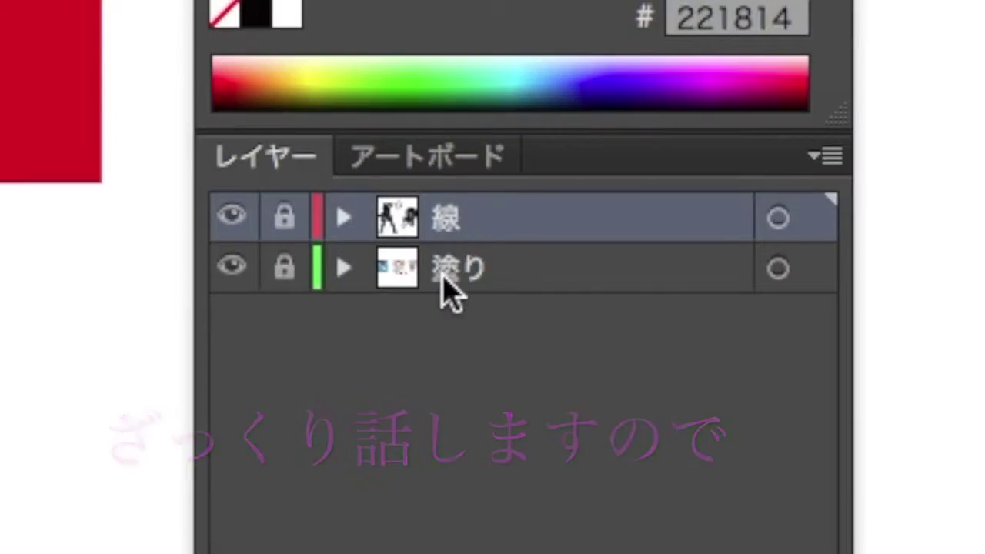
{"action": "left_click", "coordinate": [231, 217]}
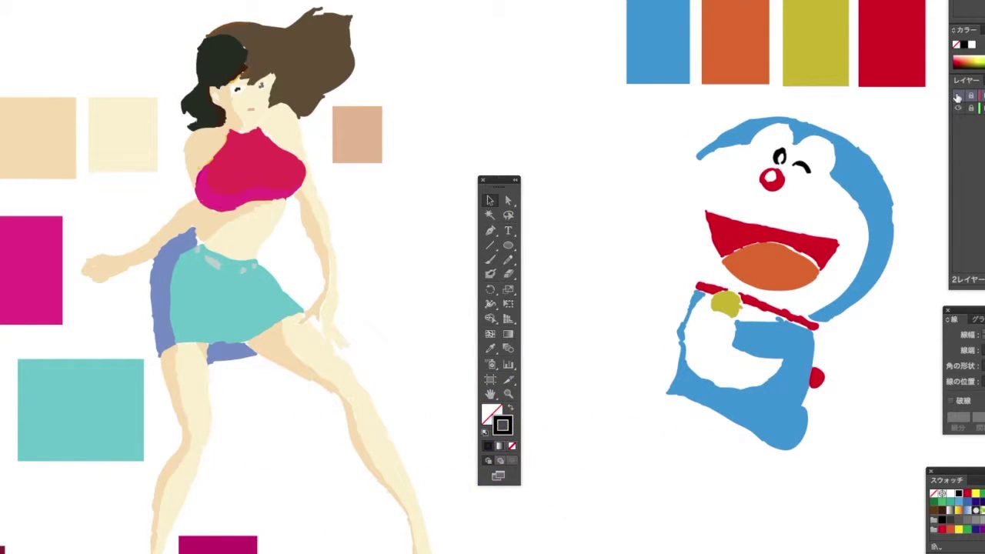
{"action": "left_click", "coordinate": [956, 96]}
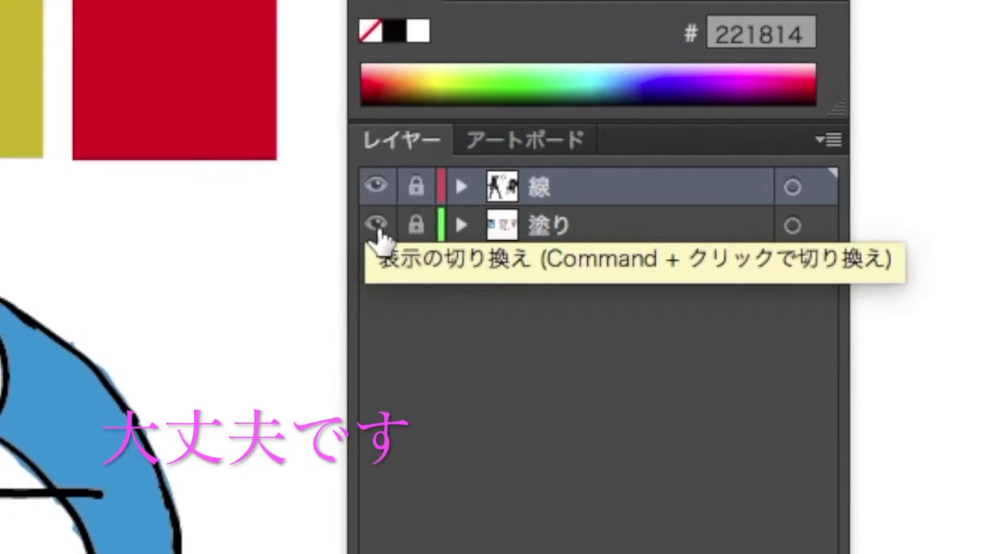
Step: Toggle the 塗り layer's visibility off and on, and leave the layer hidden
{"action": "left_click", "coordinate": [376, 225]}
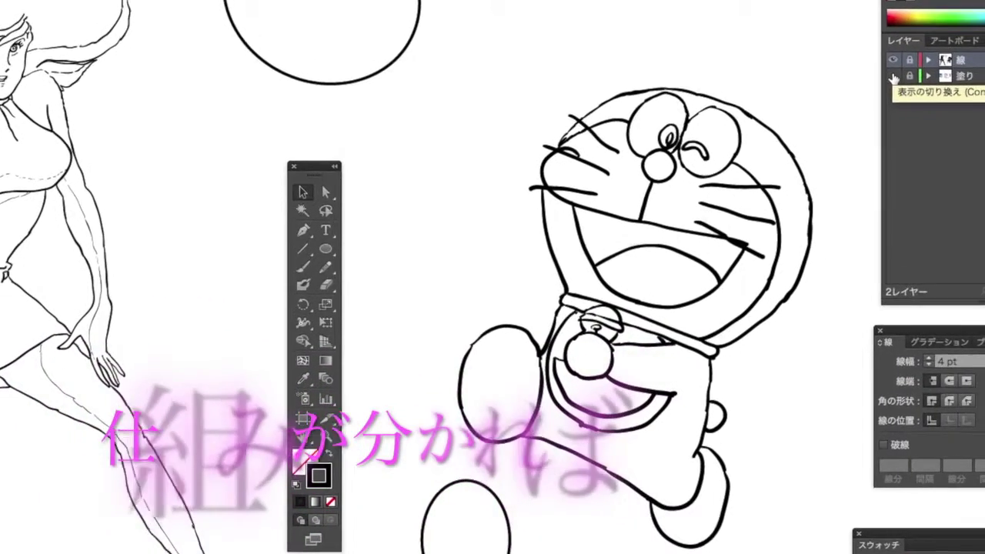
{"action": "left_click", "coordinate": [919, 89]}
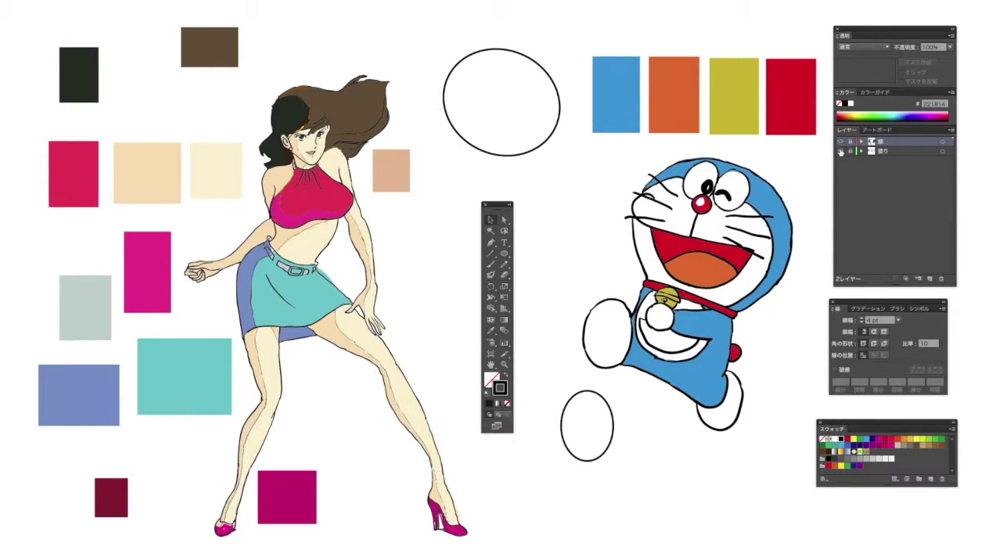
{"action": "left_click", "coordinate": [841, 151]}
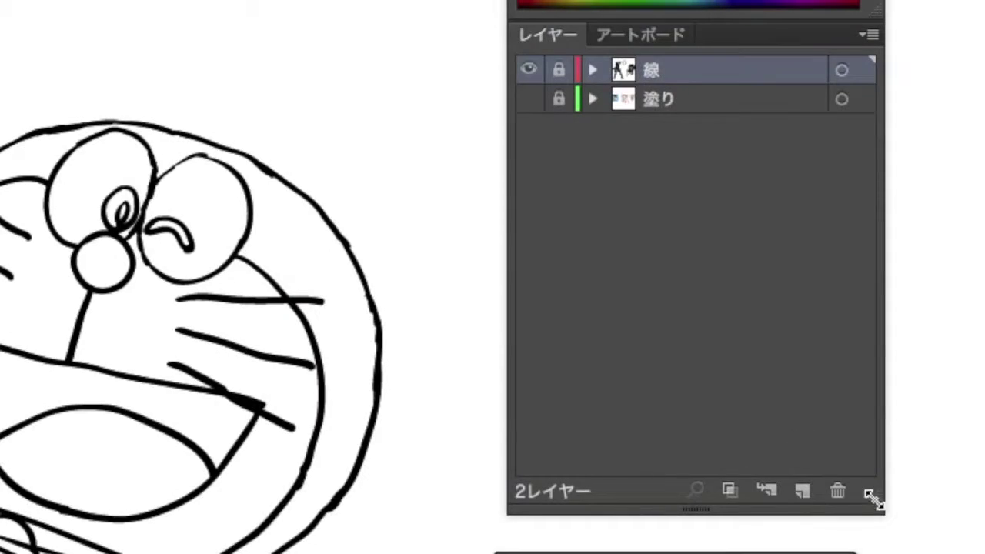
Step: Create a new layer named 塗り２ and place it between the 線 and 塗り layers
{"action": "left_click", "coordinate": [801, 490]}
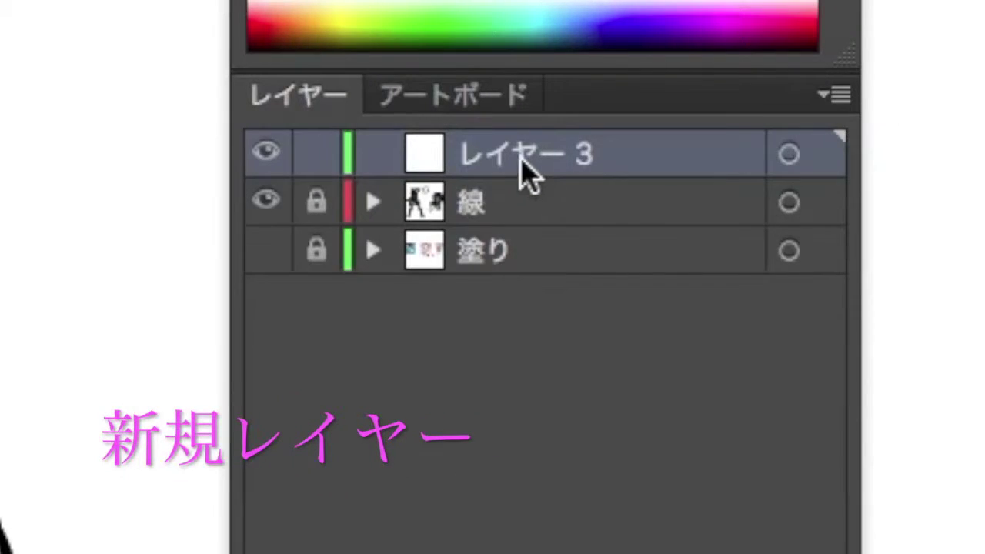
{"action": "double_click", "coordinate": [514, 154]}
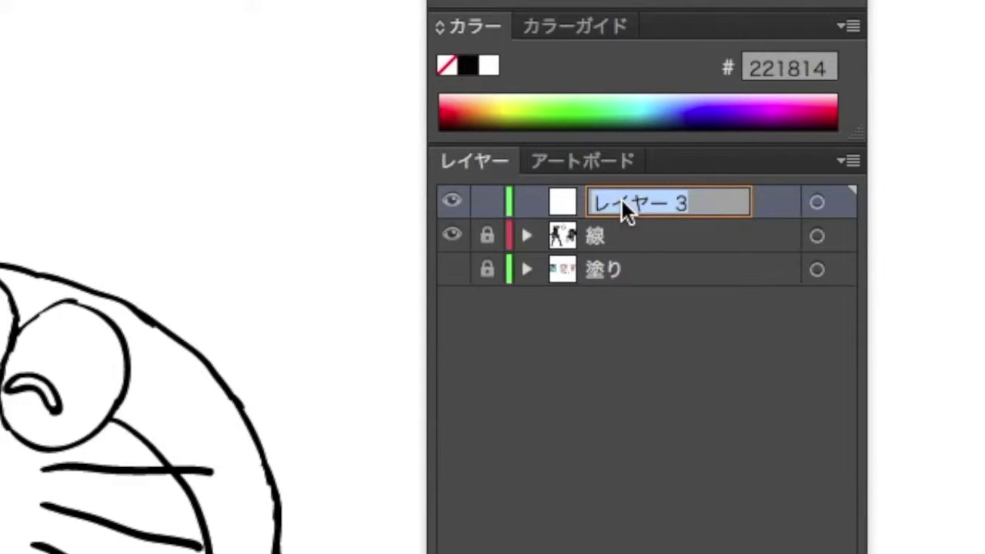
{"action": "type", "text": "ぬri"}
{"action": "key", "text": "space"}
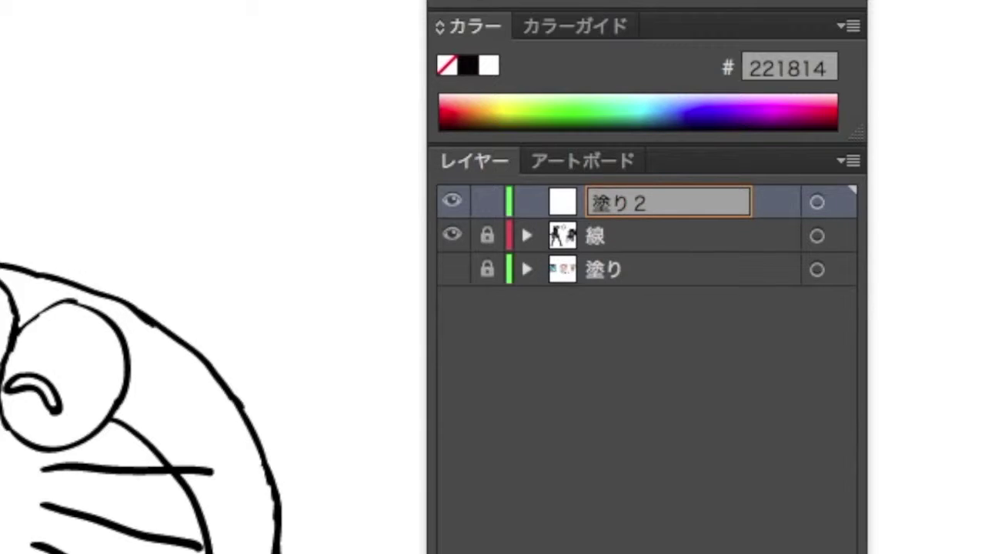
{"action": "key", "text": "Return"}
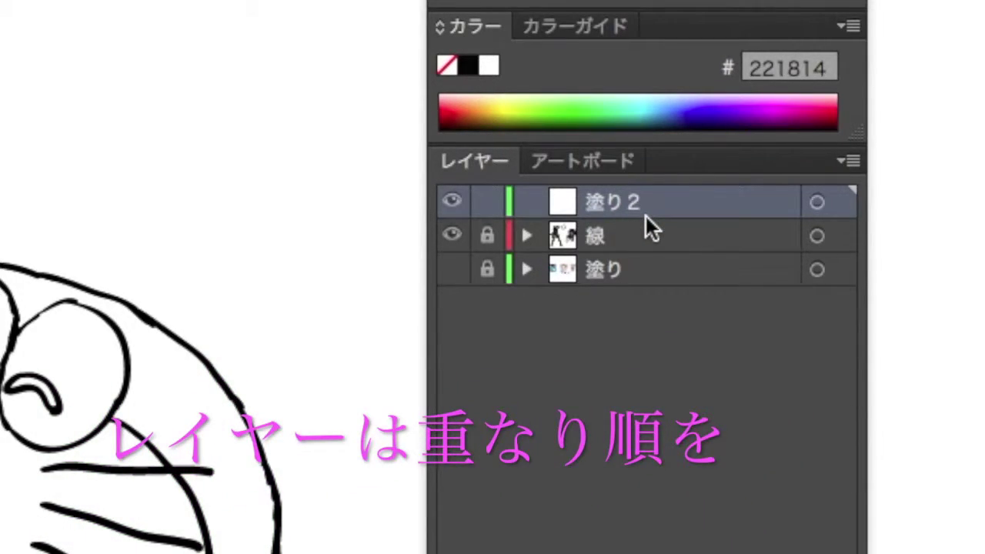
{"action": "left_click_drag", "start_coordinate": [656, 200], "coordinate": [655, 245]}
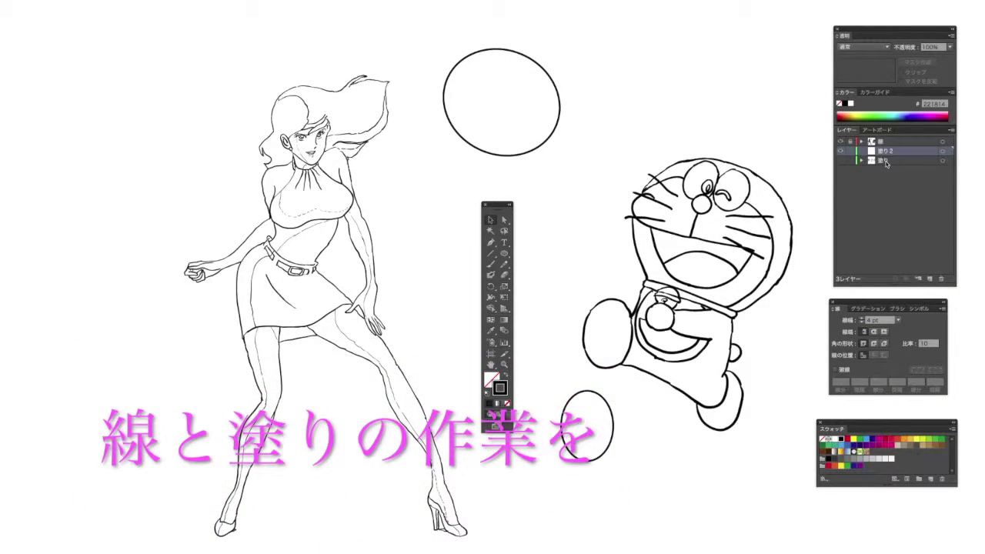
Step: Copy the blue, orange, olive and red swatches into the 塗り２ layer and place them above the Doraemon drawing
{"action": "left_click", "coordinate": [840, 161]}
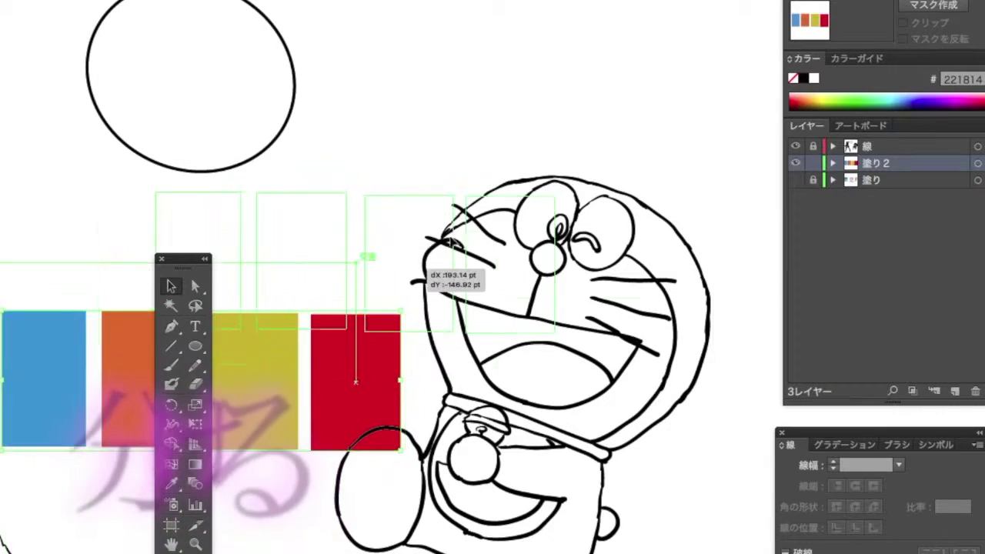
{"action": "left_click_drag", "start_coordinate": [629, 206], "coordinate": [684, 174]}
{"action": "left_click_drag", "start_coordinate": [517, 216], "coordinate": [592, 63]}
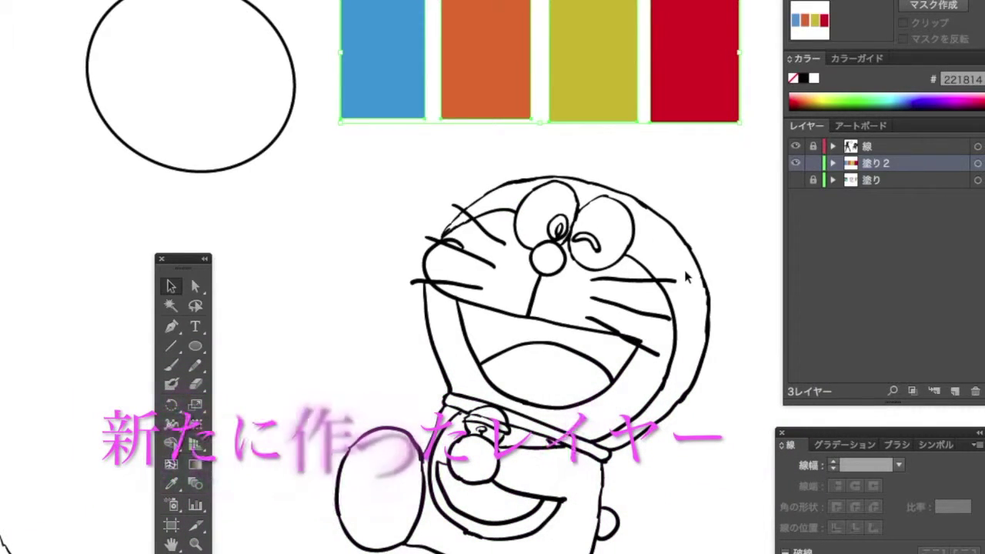
{"action": "left_click", "coordinate": [388, 160]}
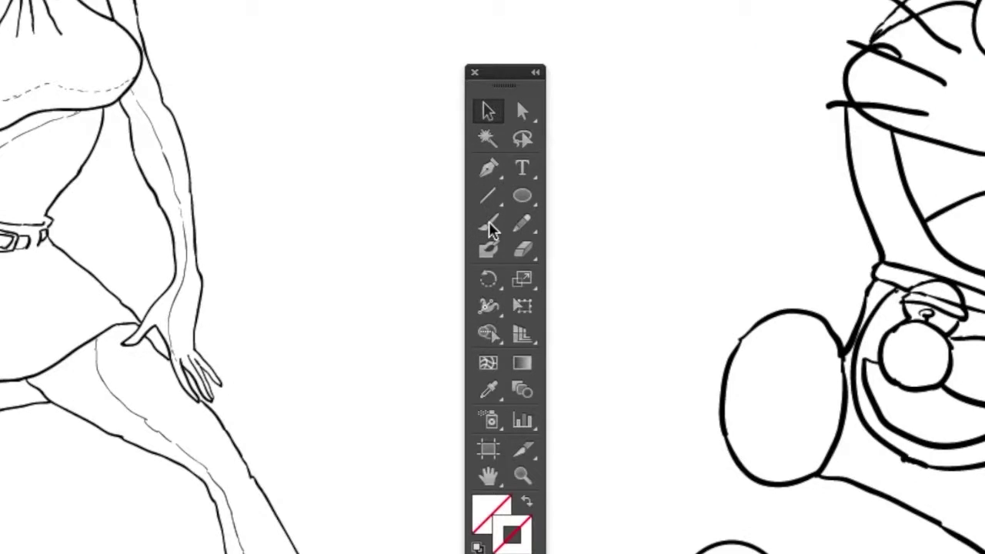
Step: Draw small test scribbles with the Paintbrush and the Blob Brush in the blank area beside Doraemon
{"action": "left_click", "coordinate": [488, 223]}
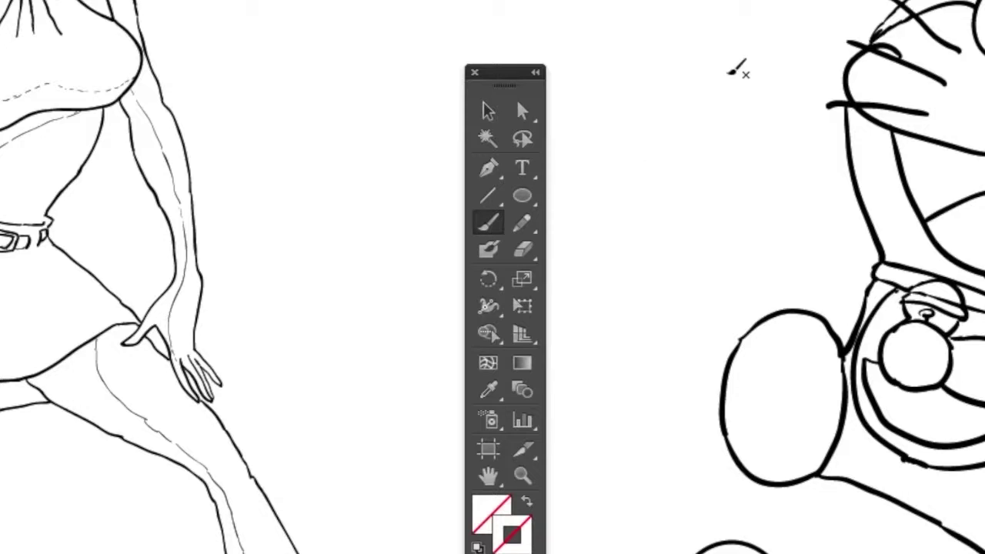
{"action": "mouse_move", "coordinate": [719, 16]}
{"action": "left_mouse_down"}
{"action": "mouse_move", "coordinate": [677, 39]}
{"action": "mouse_move", "coordinate": [745, 27]}
{"action": "left_mouse_up"}
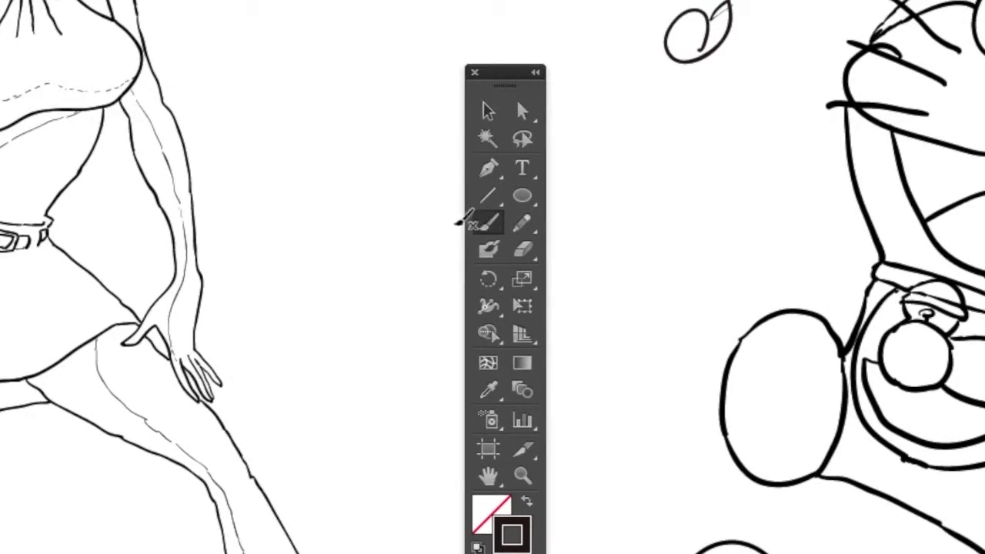
{"action": "left_click", "coordinate": [490, 250]}
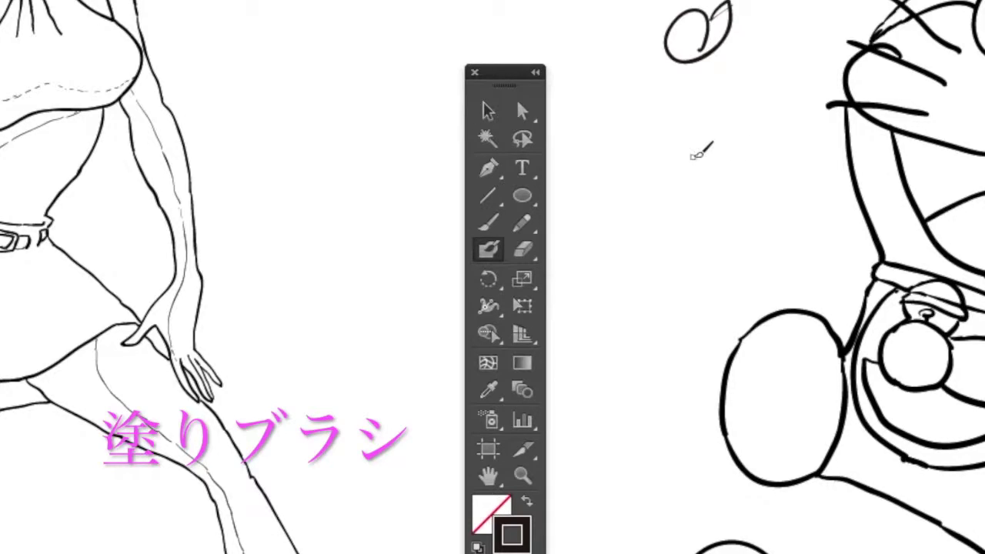
{"action": "mouse_move", "coordinate": [706, 132]}
{"action": "left_mouse_down"}
{"action": "mouse_move", "coordinate": [696, 153]}
{"action": "mouse_move", "coordinate": [717, 140]}
{"action": "mouse_move", "coordinate": [703, 136]}
{"action": "mouse_move", "coordinate": [697, 154]}
{"action": "left_mouse_up"}
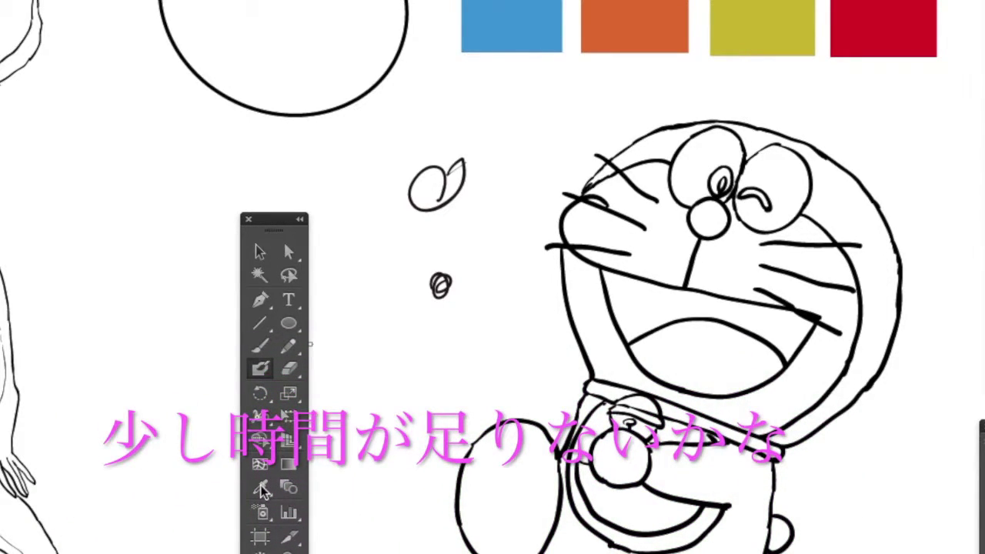
Step: Sample the blue swatch with the Eyedropper and draw a small blue Blob Brush scribble beside Doraemon
{"action": "left_click", "coordinate": [262, 488]}
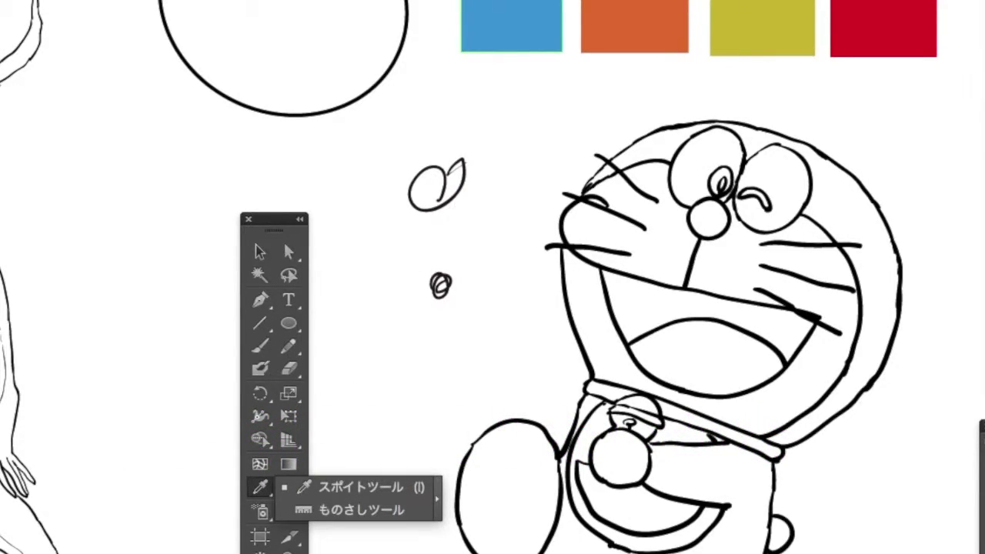
{"action": "left_click", "coordinate": [498, 34]}
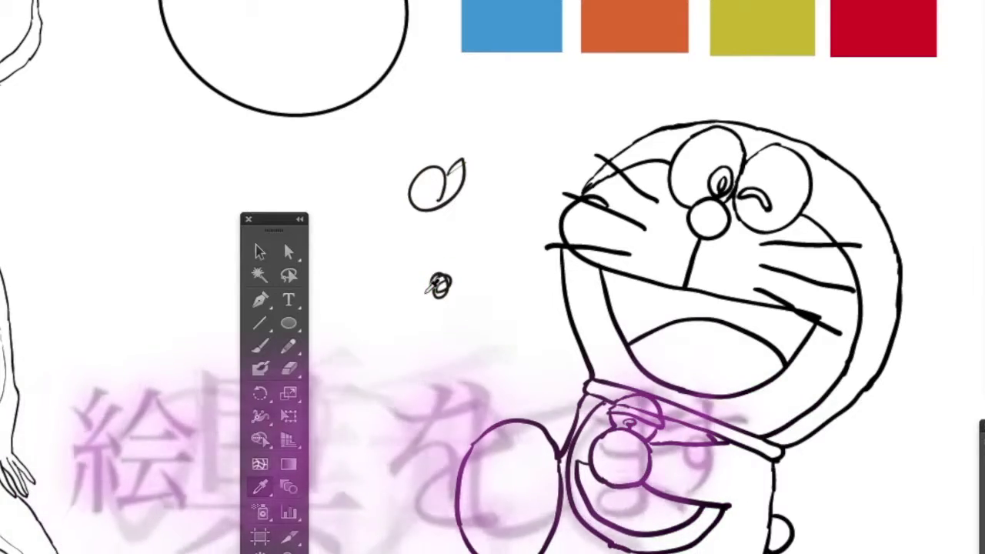
{"action": "key", "text": "shift+b"}
{"action": "left_click_drag", "start_coordinate": [342, 256], "coordinate": [346, 245]}
{"action": "key", "text": "shift+x"}
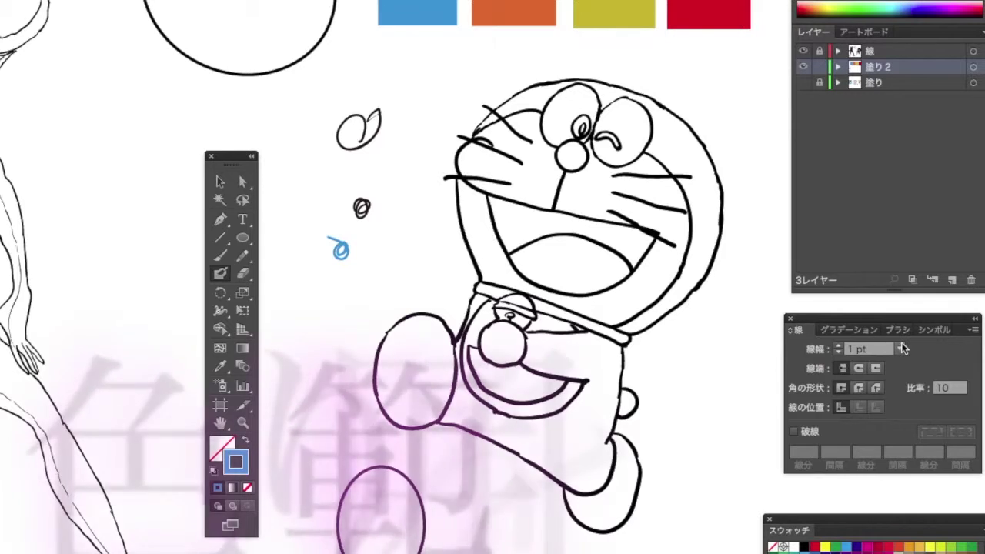
Step: Set the stroke weight to 5 pt and paint the back of Doraemon's head blue between the face line and outer outline
{"action": "left_click", "coordinate": [900, 345]}
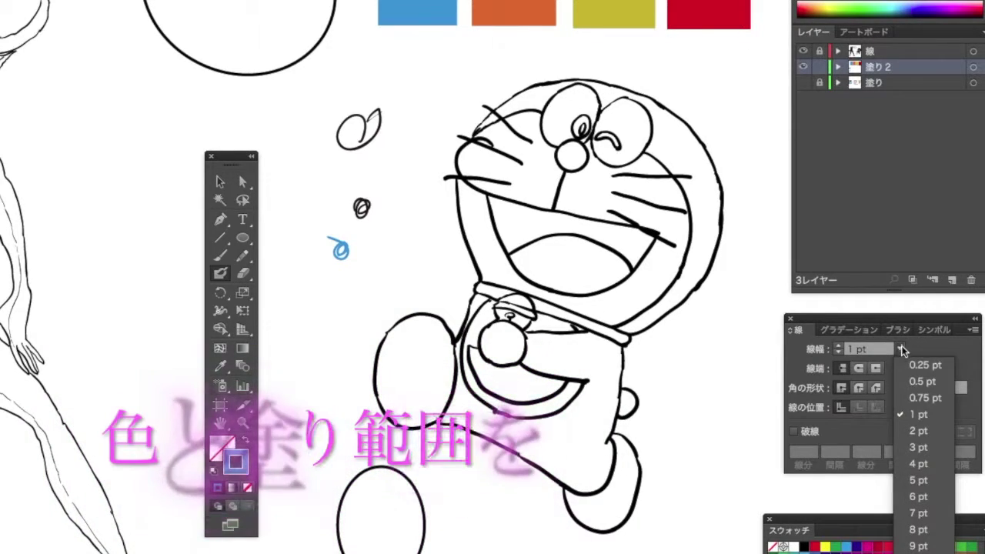
{"action": "left_click", "coordinate": [918, 479]}
{"action": "mouse_move", "coordinate": [591, 68]}
{"action": "left_mouse_down"}
{"action": "mouse_move", "coordinate": [632, 126]}
{"action": "mouse_move", "coordinate": [629, 198]}
{"action": "mouse_move", "coordinate": [607, 241]}
{"action": "mouse_move", "coordinate": [537, 286]}
{"action": "left_mouse_up"}
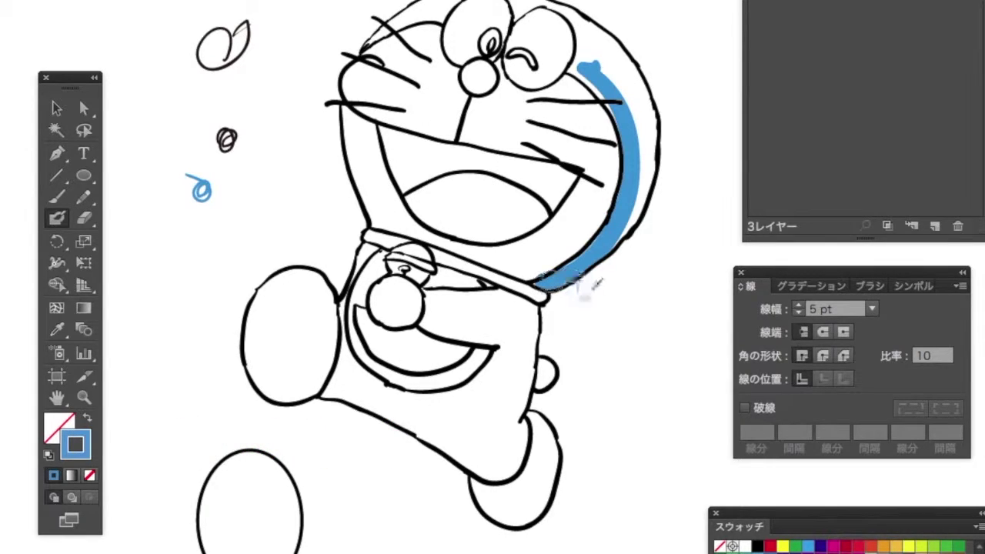
{"action": "left_click_drag", "start_coordinate": [591, 48], "coordinate": [599, 42]}
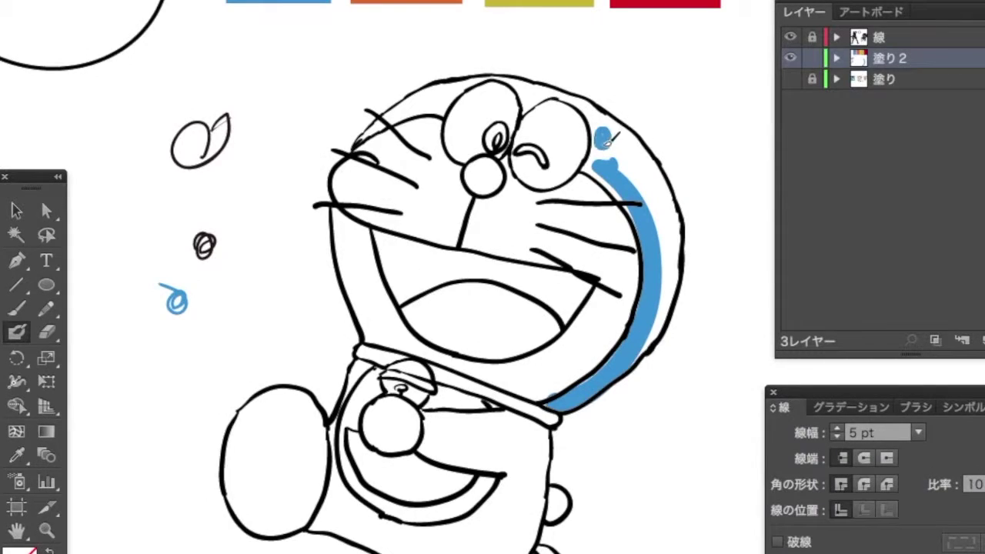
{"action": "mouse_move", "coordinate": [606, 138]}
{"action": "left_mouse_down"}
{"action": "mouse_move", "coordinate": [593, 165]}
{"action": "mouse_move", "coordinate": [604, 150]}
{"action": "mouse_move", "coordinate": [592, 112]}
{"action": "mouse_move", "coordinate": [646, 176]}
{"action": "mouse_move", "coordinate": [663, 254]}
{"action": "mouse_move", "coordinate": [650, 339]}
{"action": "left_mouse_up"}
{"action": "mouse_move", "coordinate": [588, 115]}
{"action": "left_mouse_down"}
{"action": "mouse_move", "coordinate": [619, 152]}
{"action": "mouse_move", "coordinate": [631, 188]}
{"action": "left_mouse_up"}
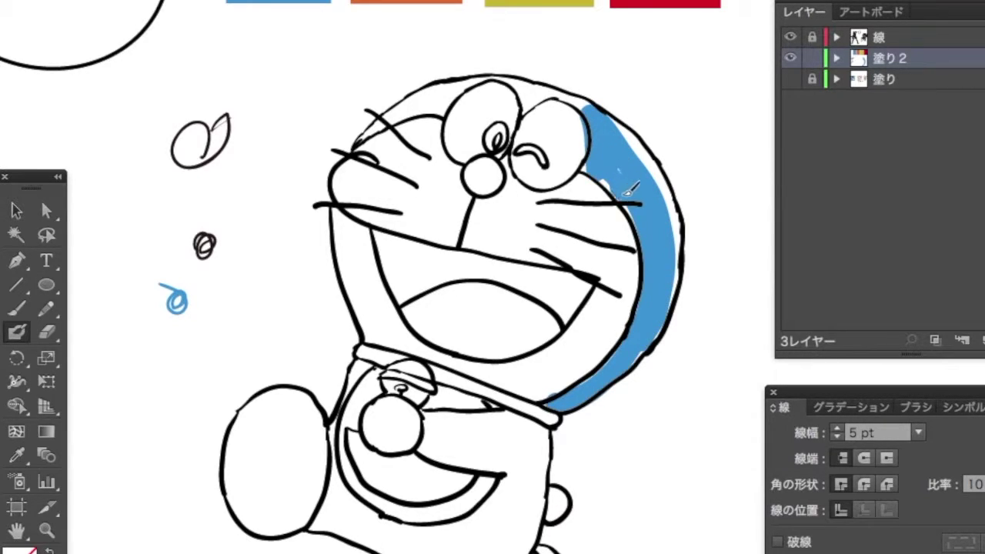
{"action": "mouse_move", "coordinate": [671, 296]}
{"action": "left_mouse_down"}
{"action": "mouse_move", "coordinate": [674, 262]}
{"action": "mouse_move", "coordinate": [668, 204]}
{"action": "left_mouse_up"}
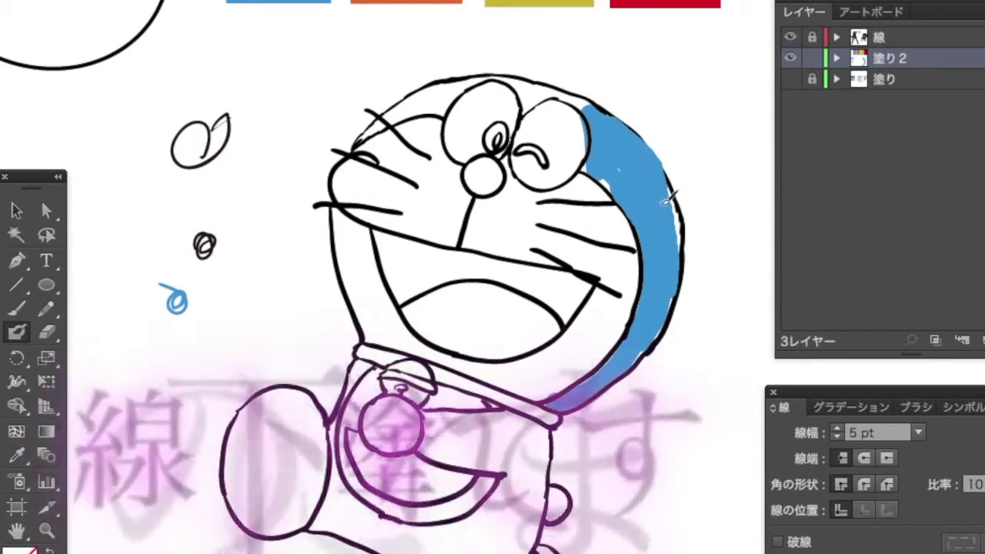
{"action": "left_click_drag", "start_coordinate": [667, 198], "coordinate": [586, 97]}
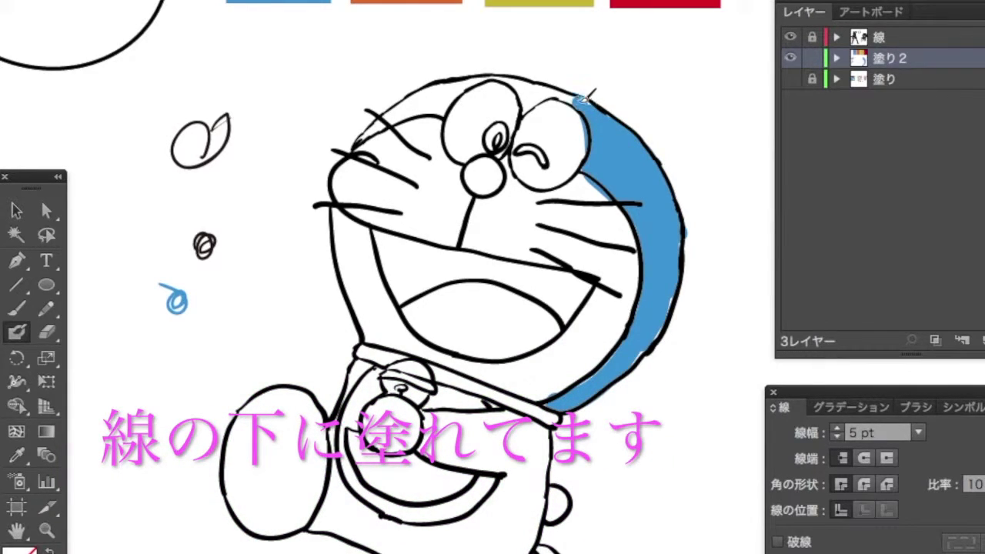
{"action": "mouse_move", "coordinate": [509, 77]}
{"action": "left_mouse_down"}
{"action": "mouse_move", "coordinate": [525, 98]}
{"action": "mouse_move", "coordinate": [540, 90]}
{"action": "mouse_move", "coordinate": [500, 75]}
{"action": "mouse_move", "coordinate": [450, 77]}
{"action": "mouse_move", "coordinate": [385, 108]}
{"action": "mouse_move", "coordinate": [466, 94]}
{"action": "mouse_move", "coordinate": [458, 100]}
{"action": "left_mouse_up"}
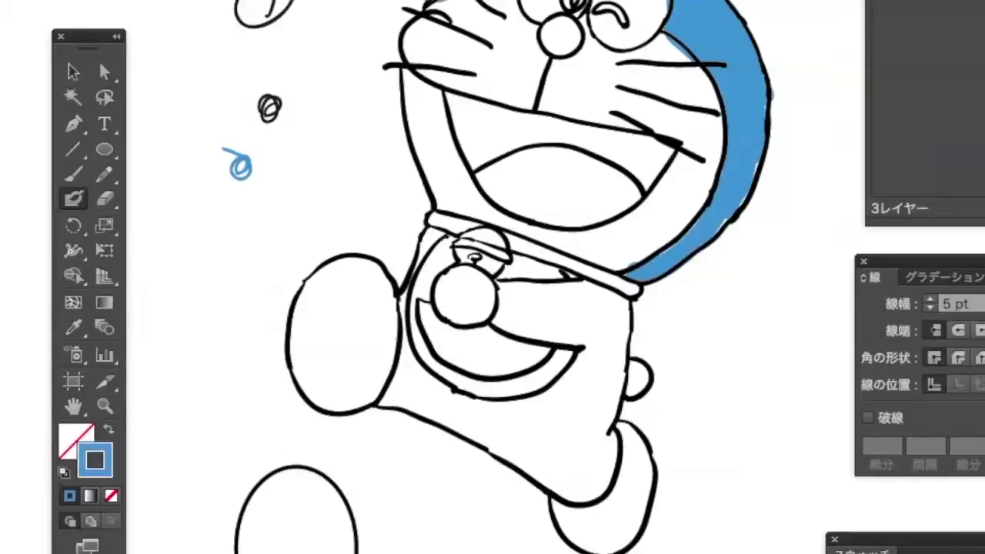
Step: Paint Doraemon's body blue with the Blob Brush and erase the overspill outside the body outline and inside the belly
{"action": "left_click", "coordinate": [587, 298]}
{"action": "mouse_move", "coordinate": [587, 298]}
{"action": "left_mouse_down"}
{"action": "mouse_move", "coordinate": [627, 303]}
{"action": "mouse_move", "coordinate": [620, 381]}
{"action": "mouse_move", "coordinate": [603, 434]}
{"action": "mouse_move", "coordinate": [613, 432]}
{"action": "mouse_move", "coordinate": [608, 461]}
{"action": "mouse_move", "coordinate": [601, 480]}
{"action": "mouse_move", "coordinate": [572, 483]}
{"action": "mouse_move", "coordinate": [595, 486]}
{"action": "mouse_move", "coordinate": [400, 400]}
{"action": "mouse_move", "coordinate": [413, 358]}
{"action": "mouse_move", "coordinate": [411, 285]}
{"action": "mouse_move", "coordinate": [430, 225]}
{"action": "mouse_move", "coordinate": [440, 240]}
{"action": "mouse_move", "coordinate": [425, 350]}
{"action": "mouse_move", "coordinate": [485, 400]}
{"action": "mouse_move", "coordinate": [573, 385]}
{"action": "mouse_move", "coordinate": [600, 333]}
{"action": "mouse_move", "coordinate": [518, 322]}
{"action": "mouse_move", "coordinate": [512, 291]}
{"action": "mouse_move", "coordinate": [599, 303]}
{"action": "mouse_move", "coordinate": [556, 316]}
{"action": "mouse_move", "coordinate": [575, 310]}
{"action": "mouse_move", "coordinate": [575, 332]}
{"action": "mouse_move", "coordinate": [599, 377]}
{"action": "mouse_move", "coordinate": [603, 477]}
{"action": "mouse_move", "coordinate": [422, 378]}
{"action": "mouse_move", "coordinate": [451, 406]}
{"action": "mouse_move", "coordinate": [515, 412]}
{"action": "mouse_move", "coordinate": [581, 393]}
{"action": "mouse_move", "coordinate": [591, 447]}
{"action": "mouse_move", "coordinate": [561, 459]}
{"action": "mouse_move", "coordinate": [489, 421]}
{"action": "mouse_move", "coordinate": [550, 444]}
{"action": "mouse_move", "coordinate": [564, 431]}
{"action": "mouse_move", "coordinate": [551, 429]}
{"action": "mouse_move", "coordinate": [613, 367]}
{"action": "left_mouse_up"}
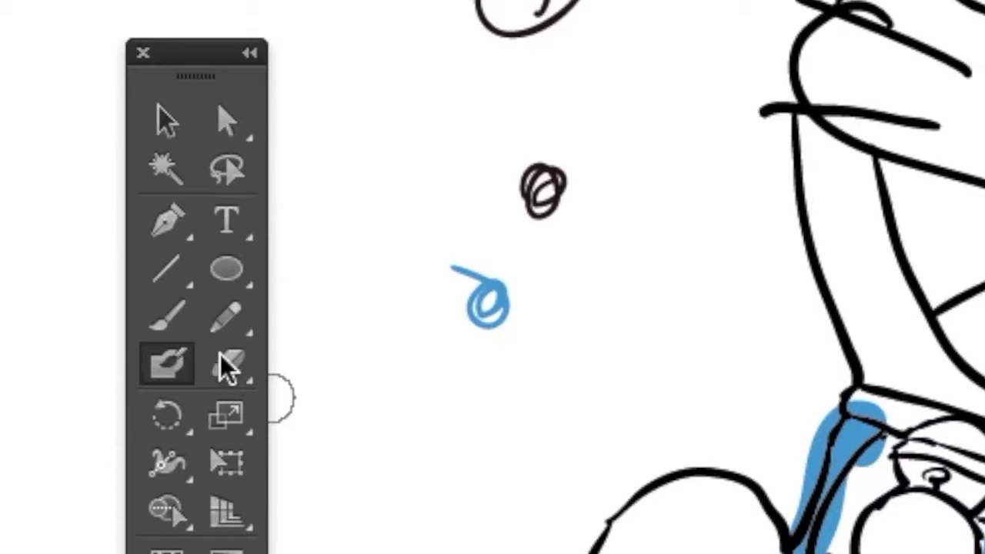
{"action": "left_click", "coordinate": [228, 360]}
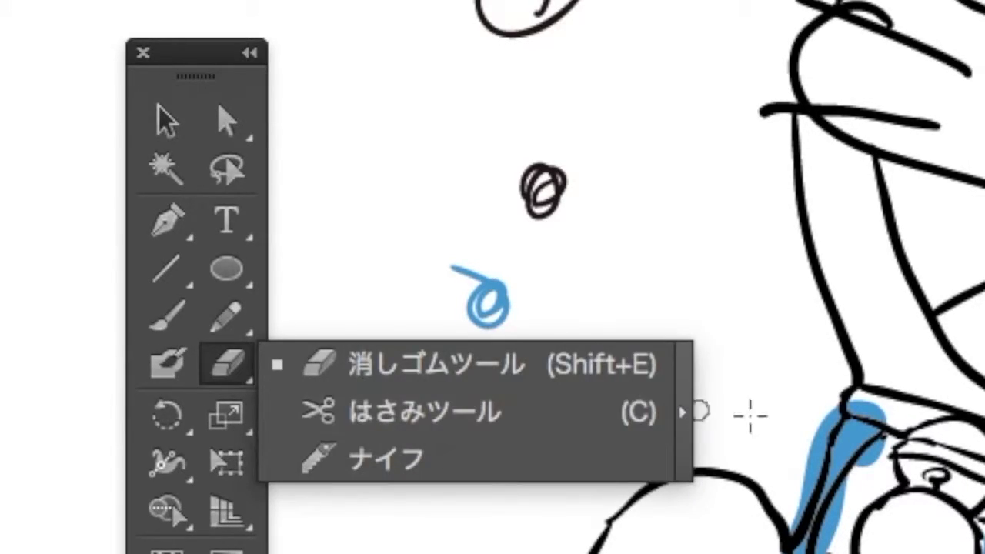
{"action": "left_click", "coordinate": [800, 408]}
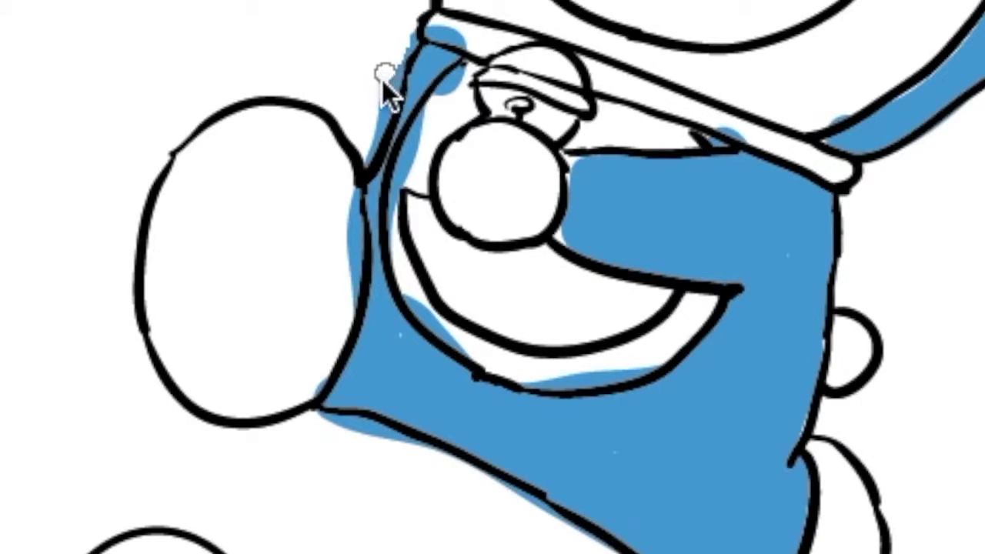
{"action": "mouse_move", "coordinate": [409, 27]}
{"action": "left_mouse_down"}
{"action": "mouse_move", "coordinate": [451, 99]}
{"action": "mouse_move", "coordinate": [468, 33]}
{"action": "mouse_move", "coordinate": [468, 87]}
{"action": "mouse_move", "coordinate": [427, 121]}
{"action": "mouse_move", "coordinate": [403, 213]}
{"action": "mouse_move", "coordinate": [431, 323]}
{"action": "mouse_move", "coordinate": [517, 380]}
{"action": "mouse_move", "coordinate": [637, 374]}
{"action": "left_mouse_up"}
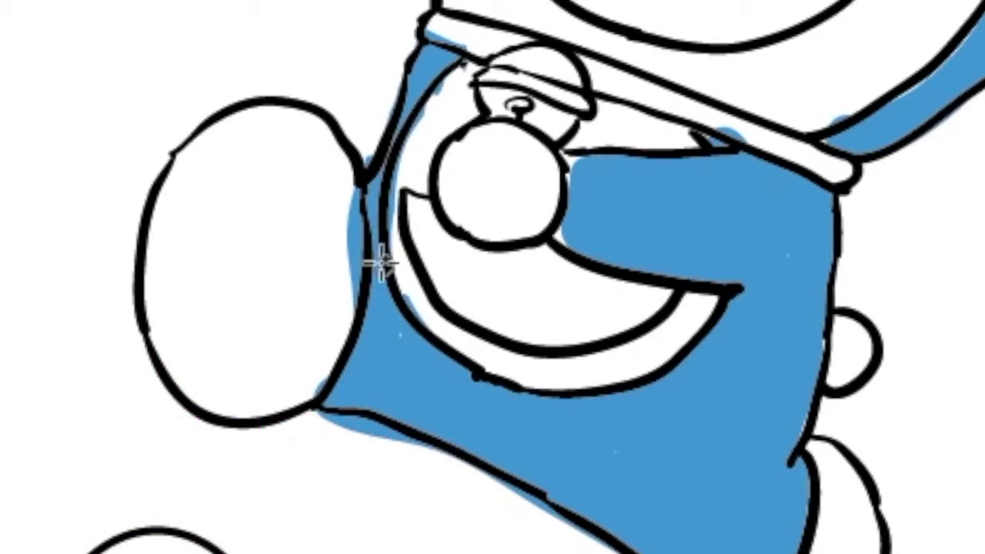
{"action": "left_click_drag", "start_coordinate": [351, 198], "coordinate": [354, 321]}
{"action": "mouse_move", "coordinate": [404, 453]}
{"action": "left_mouse_down"}
{"action": "mouse_move", "coordinate": [362, 424]}
{"action": "mouse_move", "coordinate": [319, 419]}
{"action": "left_mouse_up"}
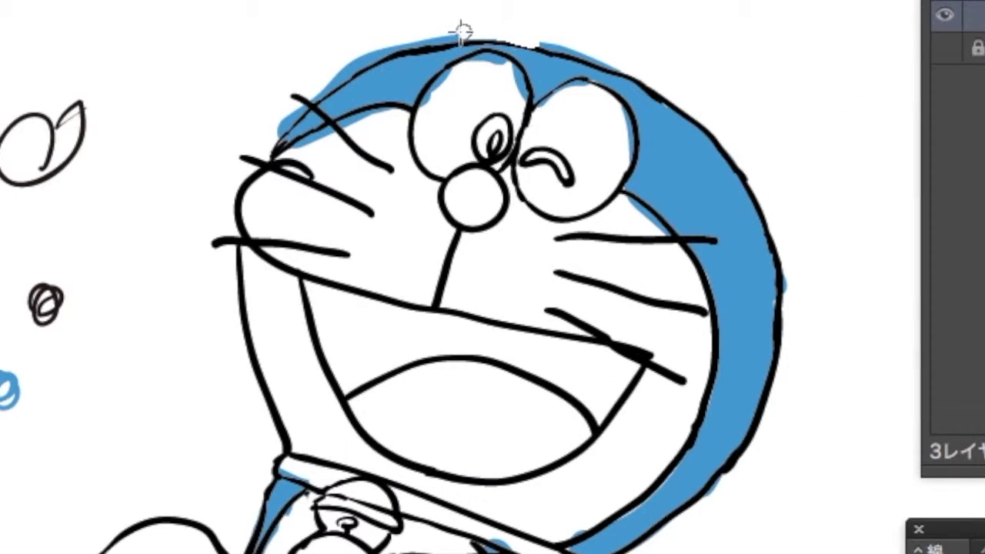
Step: Erase the blue overspill above the head outline and inside both of Doraemon's eyes
{"action": "mouse_move", "coordinate": [461, 31]}
{"action": "left_mouse_down"}
{"action": "mouse_move", "coordinate": [351, 51]}
{"action": "mouse_move", "coordinate": [274, 142]}
{"action": "mouse_move", "coordinate": [337, 77]}
{"action": "mouse_move", "coordinate": [461, 38]}
{"action": "left_mouse_up"}
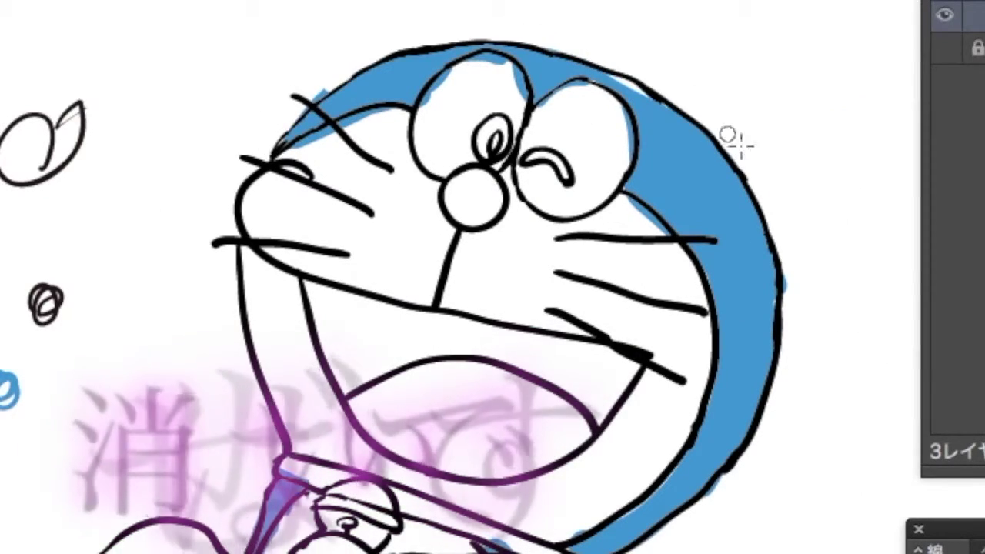
{"action": "mouse_move", "coordinate": [503, 82]}
{"action": "left_mouse_down"}
{"action": "mouse_move", "coordinate": [476, 62]}
{"action": "mouse_move", "coordinate": [438, 102]}
{"action": "mouse_move", "coordinate": [501, 68]}
{"action": "mouse_move", "coordinate": [527, 100]}
{"action": "left_mouse_up"}
{"action": "mouse_move", "coordinate": [641, 198]}
{"action": "left_mouse_down"}
{"action": "mouse_move", "coordinate": [627, 158]}
{"action": "mouse_move", "coordinate": [636, 137]}
{"action": "mouse_move", "coordinate": [608, 100]}
{"action": "left_mouse_up"}
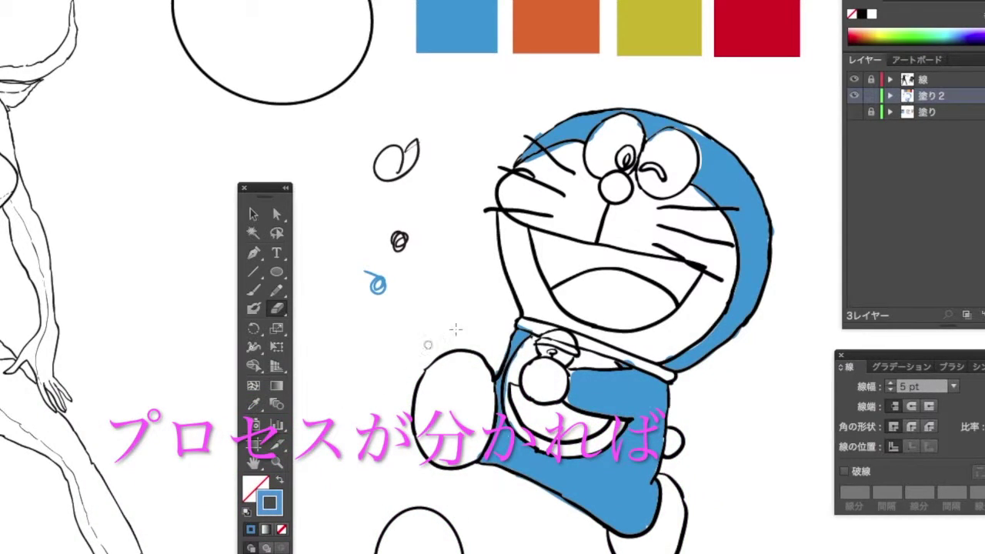
Step: Sample the olive swatch, make it the stroke colour and draw a small Blob Brush scribble beside Doraemon
{"action": "left_click", "coordinate": [253, 404]}
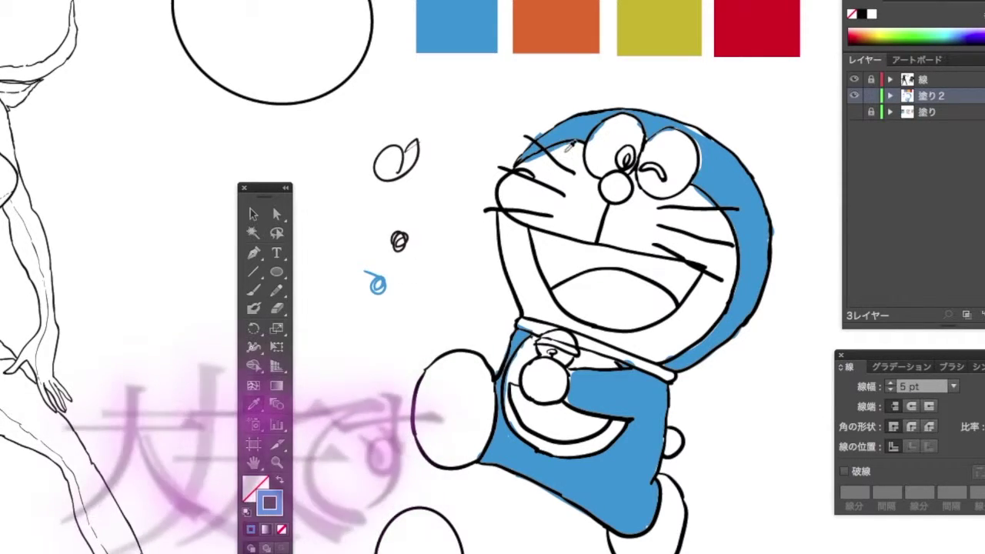
{"action": "left_click", "coordinate": [645, 48]}
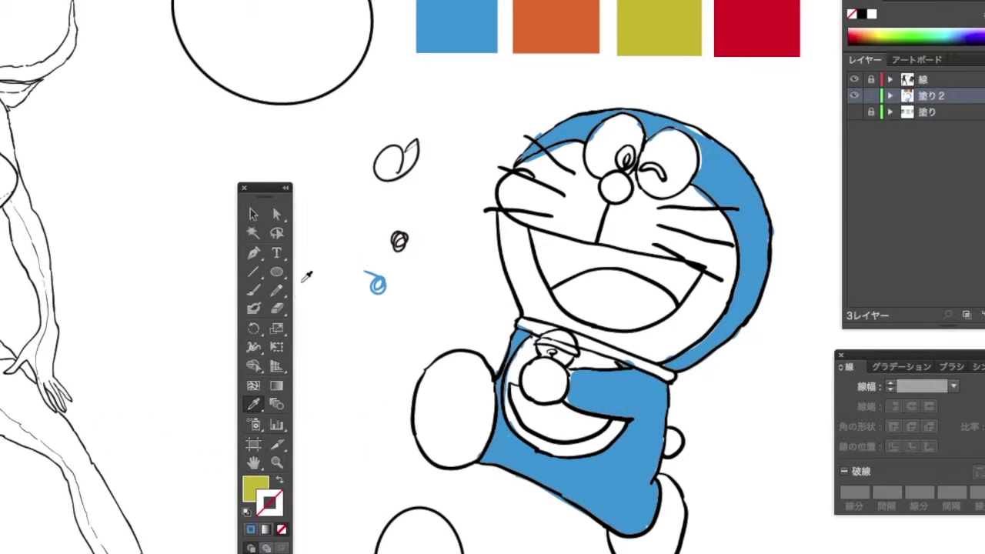
{"action": "left_click", "coordinate": [258, 307]}
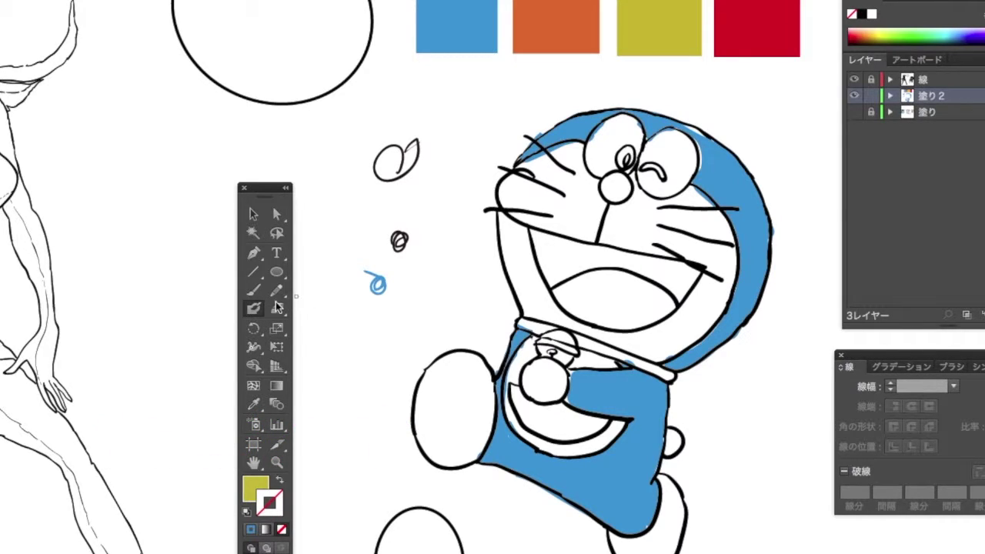
{"action": "key", "text": "shift+x"}
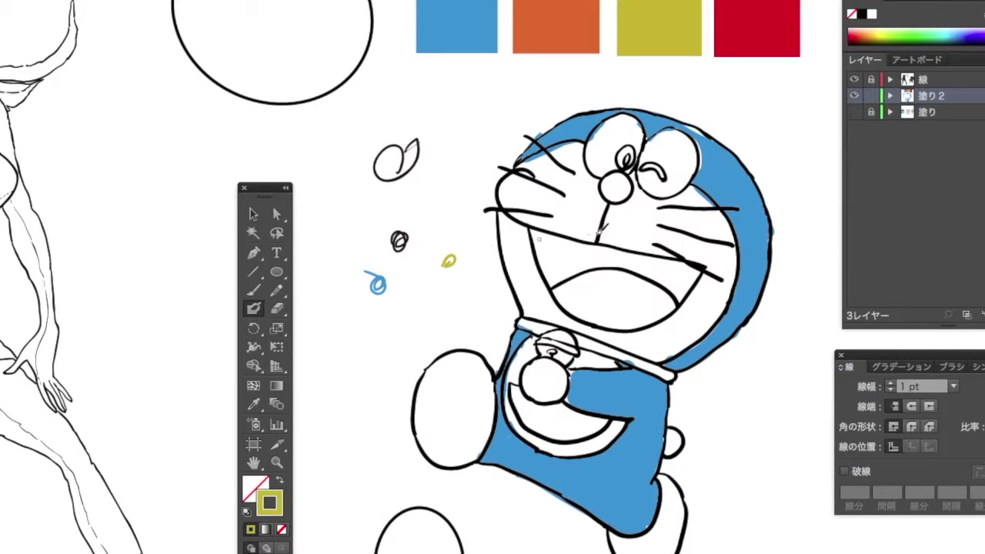
Step: Set the stroke weight to 3 pt and paint the bell below Doraemon's collar olive
{"action": "left_click", "coordinate": [823, 240]}
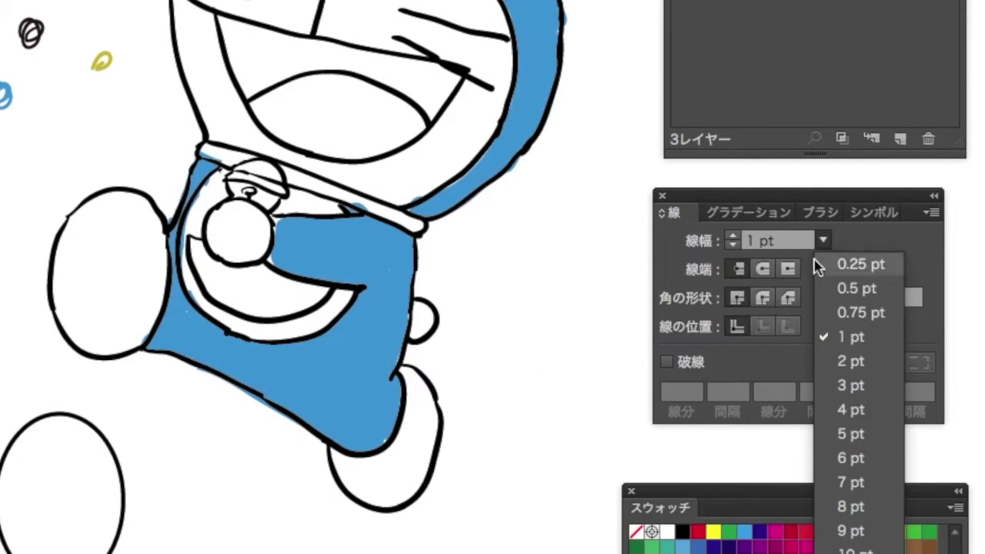
{"action": "left_click", "coordinate": [828, 389]}
{"action": "mouse_move", "coordinate": [248, 185]}
{"action": "left_mouse_down"}
{"action": "mouse_move", "coordinate": [265, 175]}
{"action": "mouse_move", "coordinate": [253, 172]}
{"action": "mouse_move", "coordinate": [285, 176]}
{"action": "left_mouse_up"}
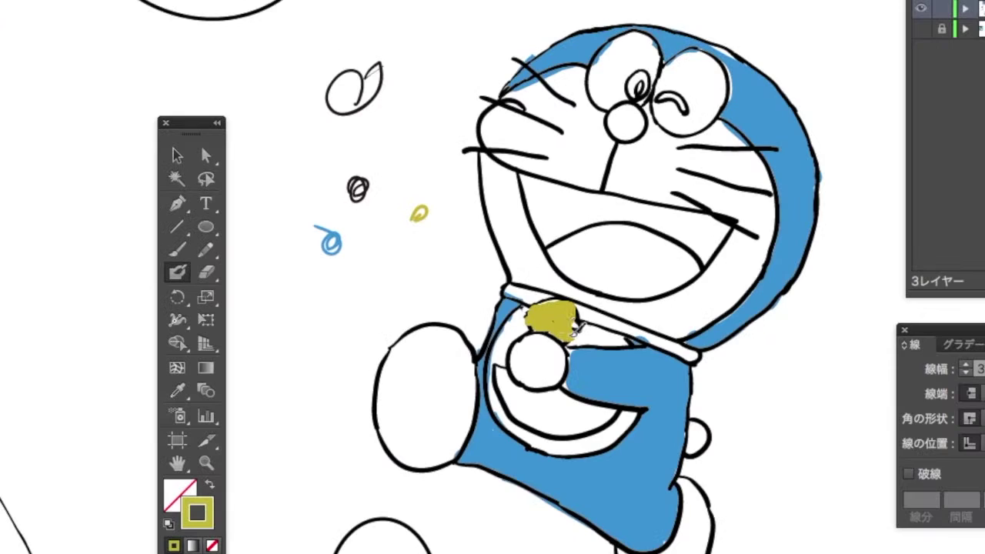
{"action": "key", "text": "super+bracketleft"}
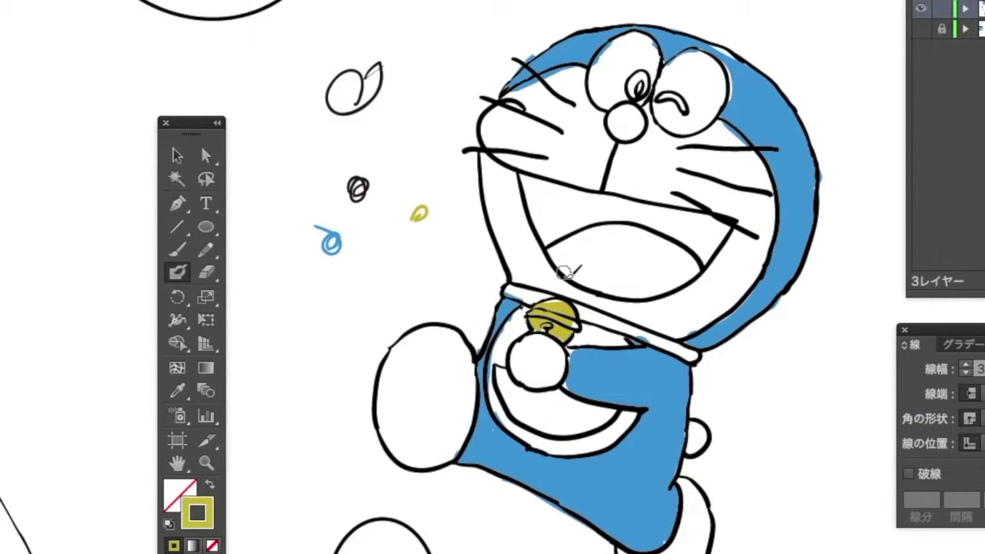
Step: Sample the orange swatch and draw a small orange Blob Brush scribble in the blank area beside Doraemon
{"action": "left_click", "coordinate": [180, 389]}
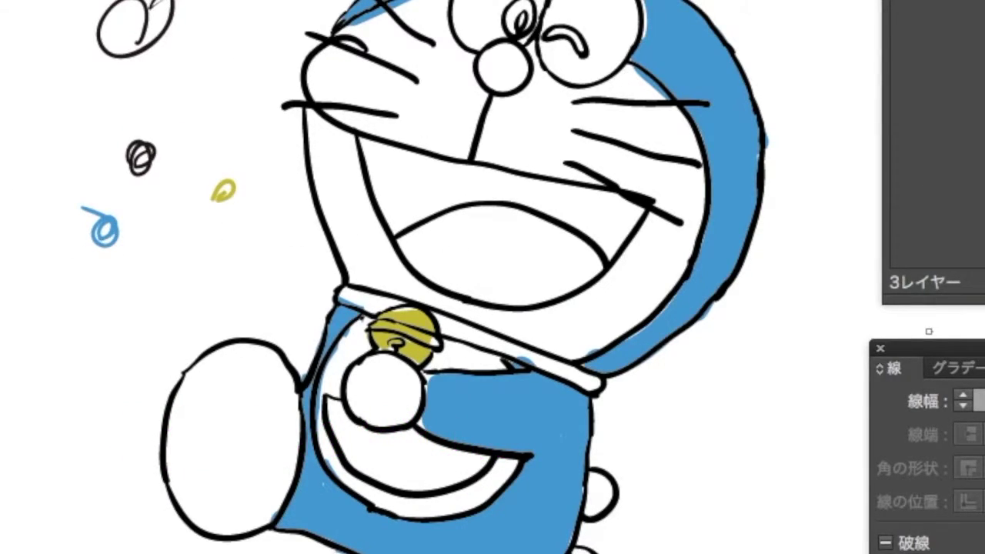
{"action": "left_click_drag", "start_coordinate": [786, 344], "coordinate": [751, 371]}
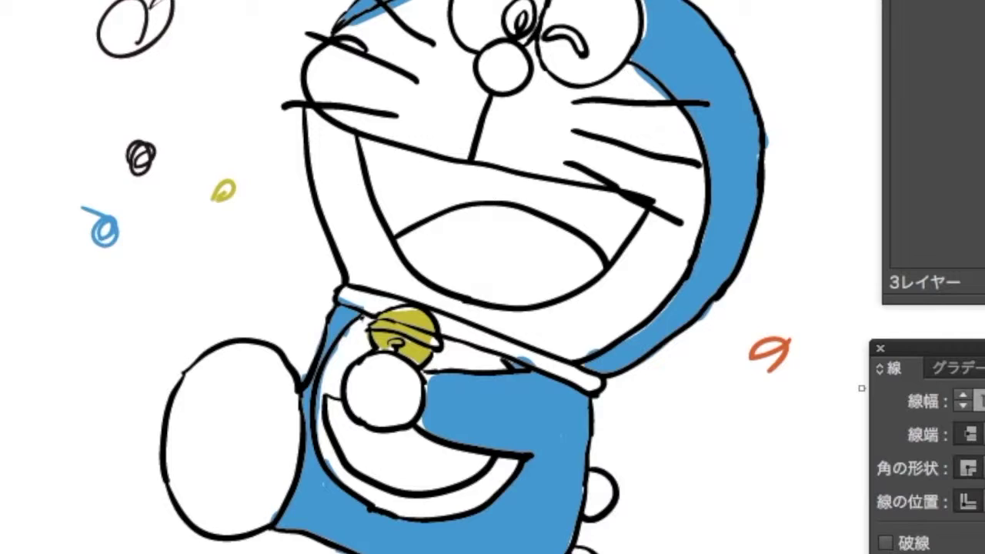
Step: Set the stroke weight to 4 pt and paint Doraemon's tongue orange inside the mouth with the Blob Brush
{"action": "mouse_move", "coordinate": [472, 257]}
{"action": "left_mouse_down"}
{"action": "mouse_move", "coordinate": [455, 229]}
{"action": "mouse_move", "coordinate": [404, 235]}
{"action": "mouse_move", "coordinate": [452, 270]}
{"action": "mouse_move", "coordinate": [423, 258]}
{"action": "mouse_move", "coordinate": [499, 297]}
{"action": "mouse_move", "coordinate": [590, 282]}
{"action": "mouse_move", "coordinate": [602, 261]}
{"action": "mouse_move", "coordinate": [549, 224]}
{"action": "mouse_move", "coordinate": [441, 222]}
{"action": "mouse_move", "coordinate": [557, 233]}
{"action": "mouse_move", "coordinate": [610, 254]}
{"action": "mouse_move", "coordinate": [474, 280]}
{"action": "mouse_move", "coordinate": [596, 259]}
{"action": "mouse_move", "coordinate": [483, 245]}
{"action": "mouse_move", "coordinate": [529, 246]}
{"action": "mouse_move", "coordinate": [486, 230]}
{"action": "mouse_move", "coordinate": [453, 245]}
{"action": "left_mouse_up"}
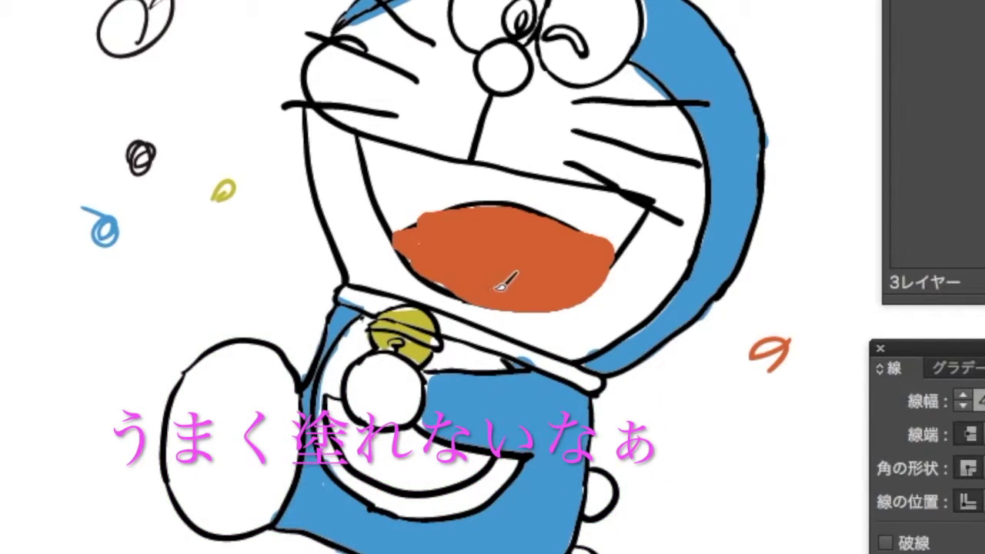
{"action": "left_click_drag", "start_coordinate": [504, 283], "coordinate": [500, 278]}
{"action": "left_click", "coordinate": [2, 269]}
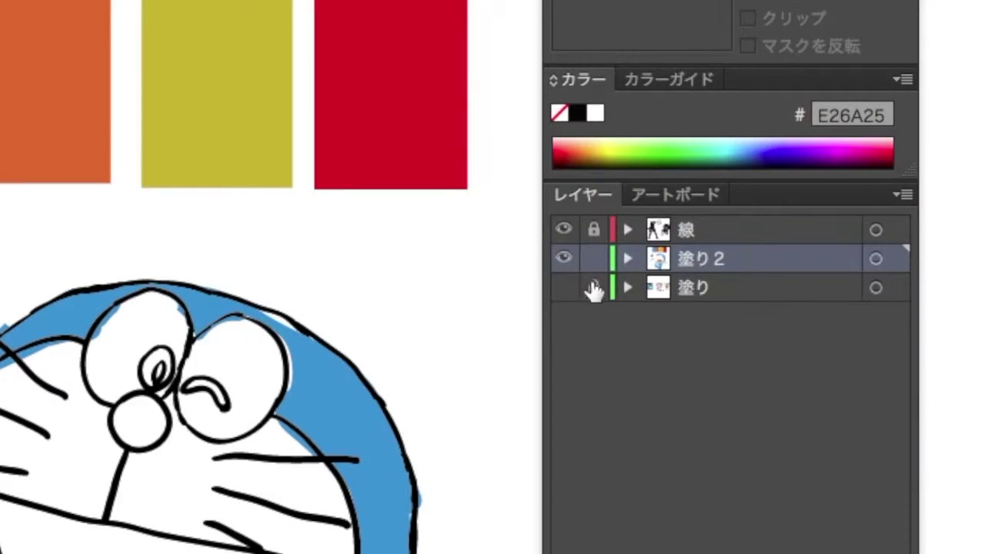
Step: Hide the 線 layer to check the colour fills without line art, and show it again
{"action": "left_click", "coordinate": [593, 287]}
{"action": "left_click", "coordinate": [565, 235]}
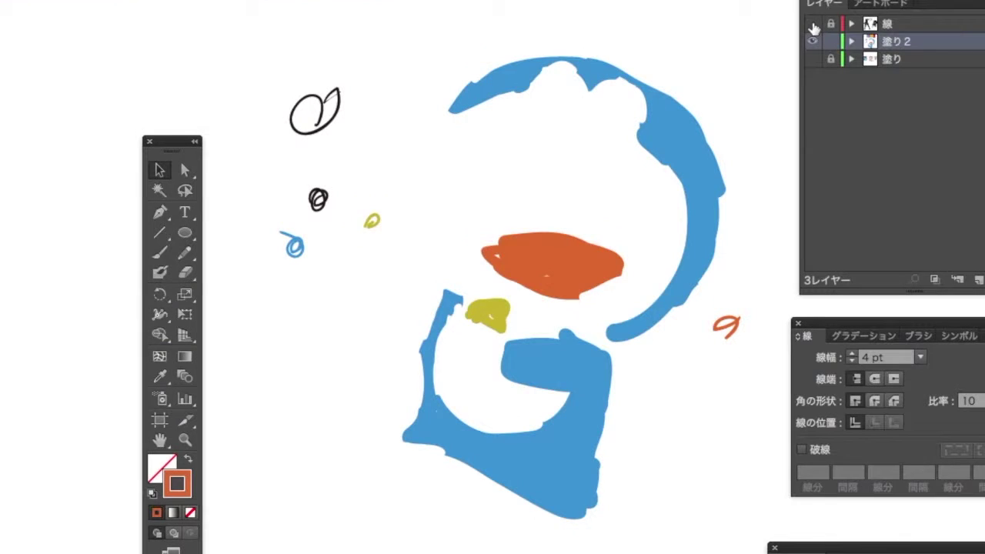
{"action": "left_click", "coordinate": [812, 26]}
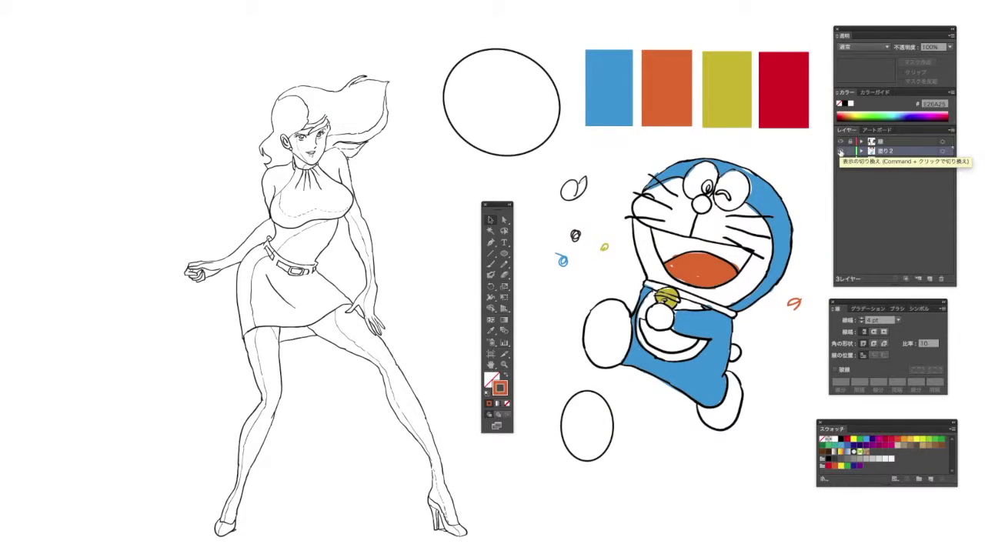
Step: Hide the 塗り２ layer and toggle the 塗り layer on and off to compare with the finished colouring
{"action": "left_click", "coordinate": [840, 152]}
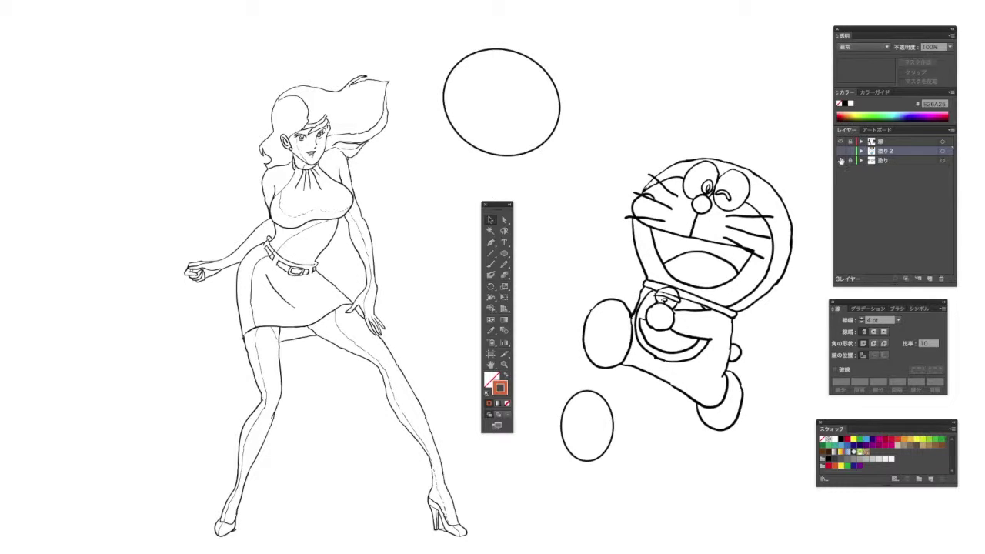
{"action": "left_click", "coordinate": [840, 160]}
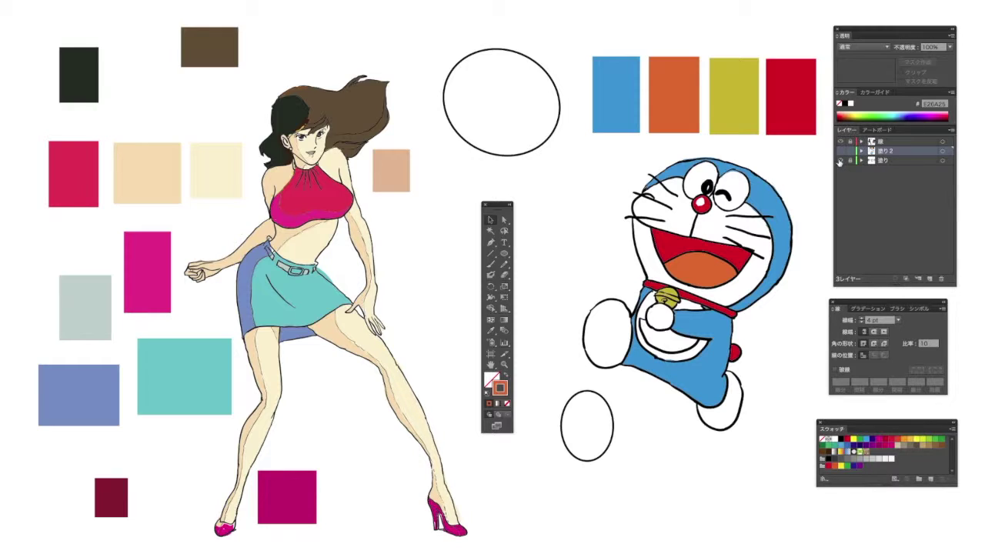
{"action": "left_click", "coordinate": [839, 160]}
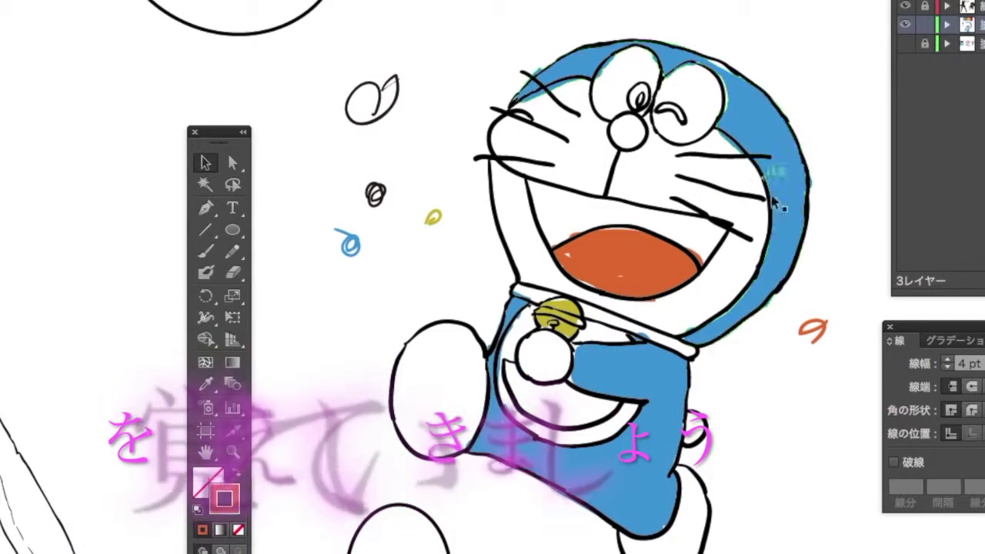
{"action": "left_click", "coordinate": [769, 88]}
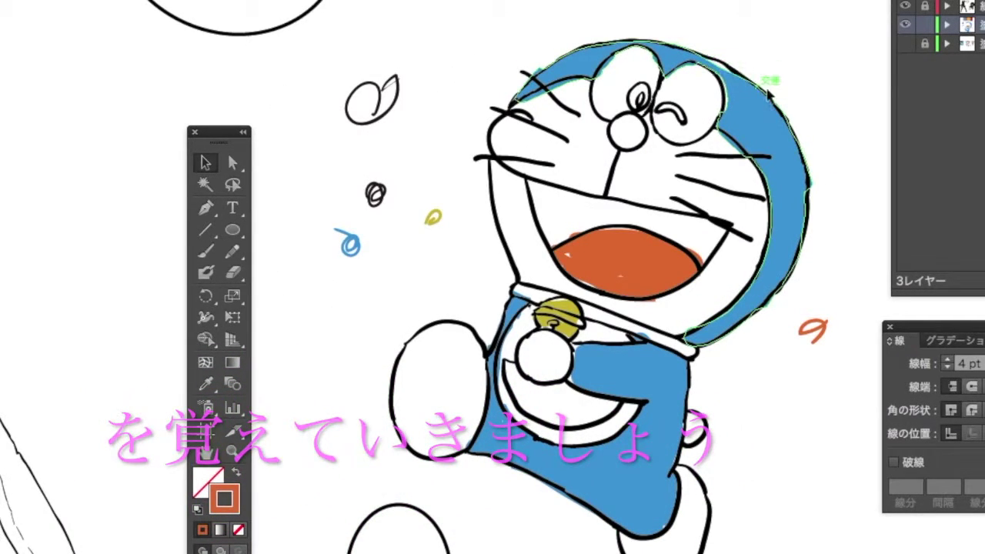
{"action": "left_click", "coordinate": [829, 229]}
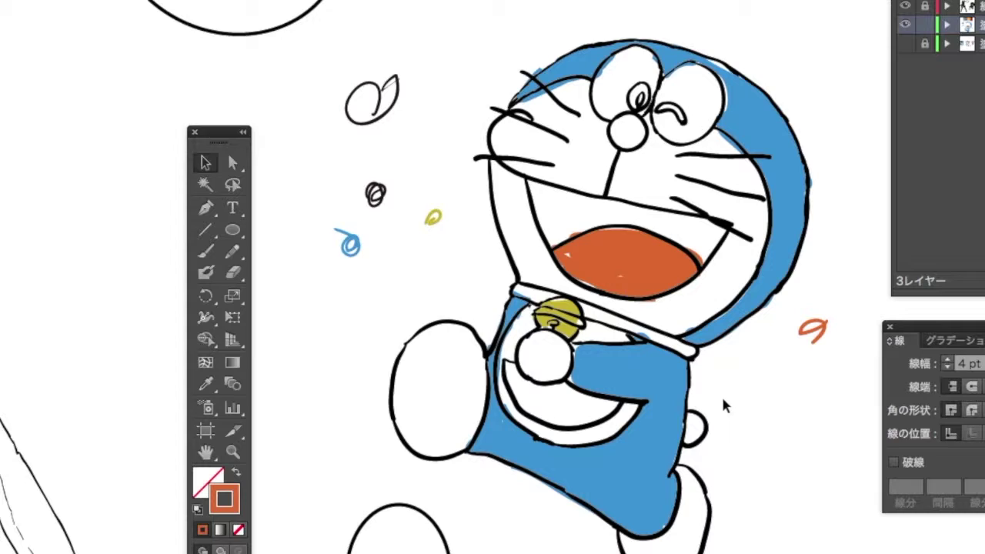